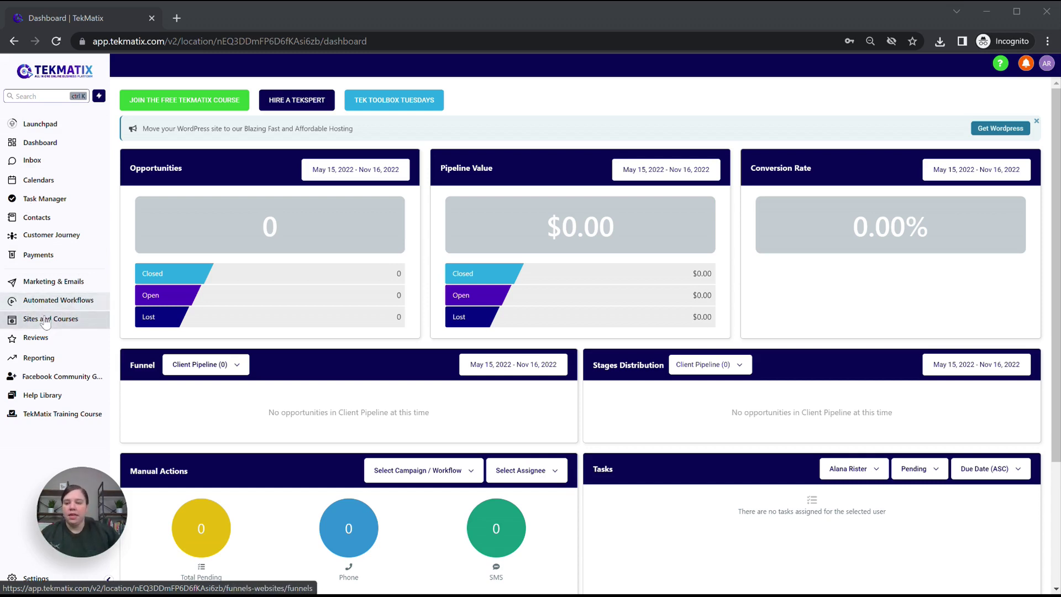
Create a Build your own product named "Manuscript Templates" in the membership and course products.
click(50, 322)
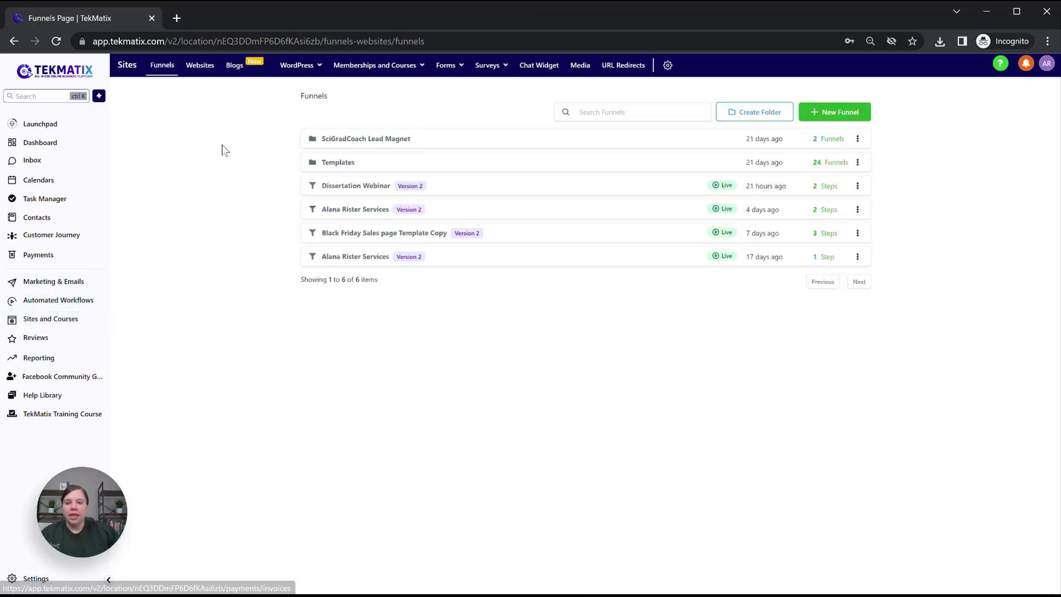
mouse_move(385, 67)
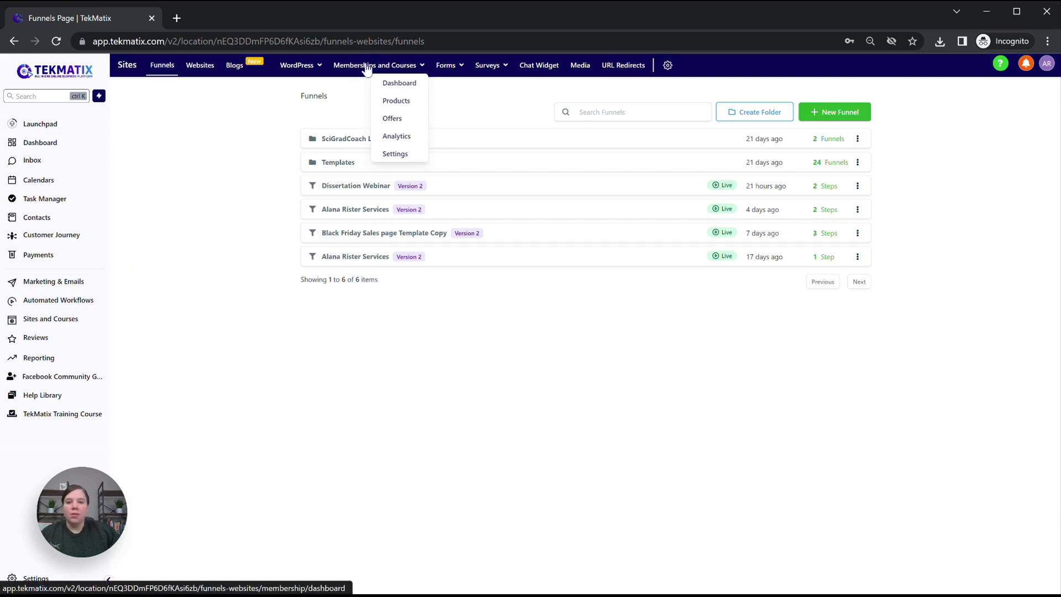
click(396, 103)
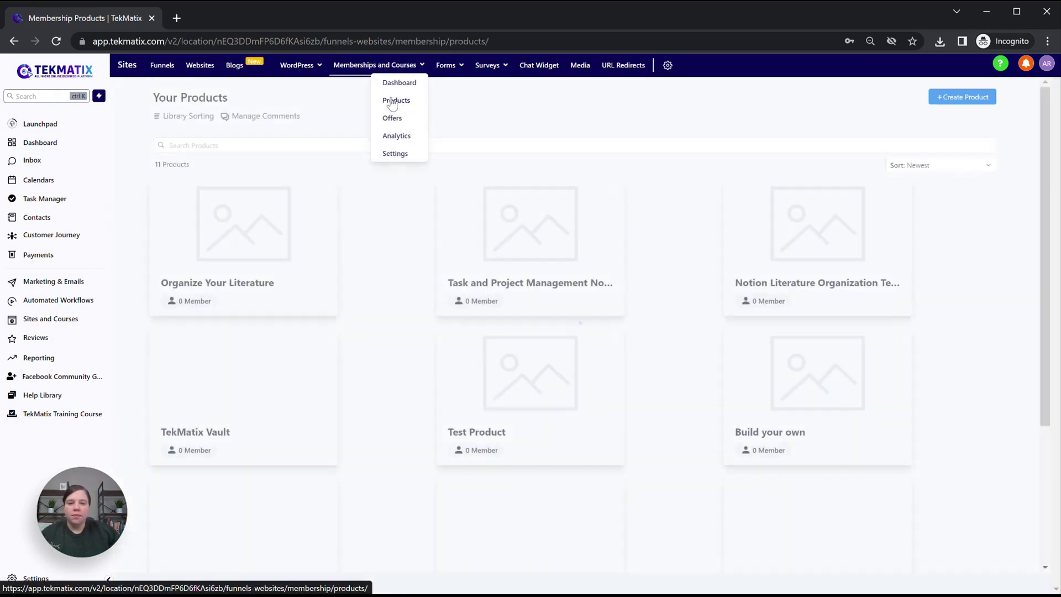
click(967, 96)
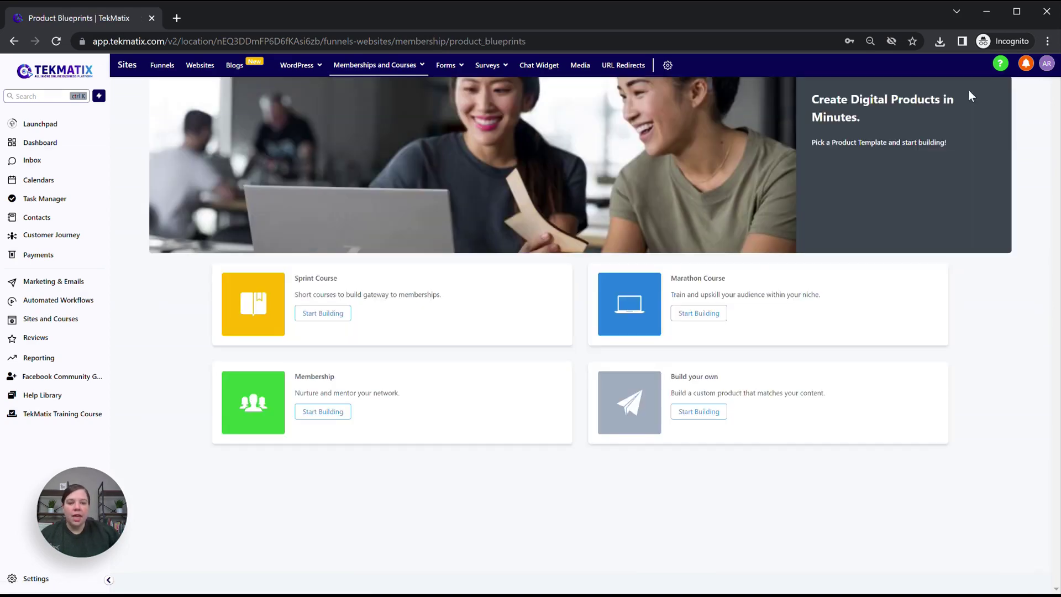
click(711, 411)
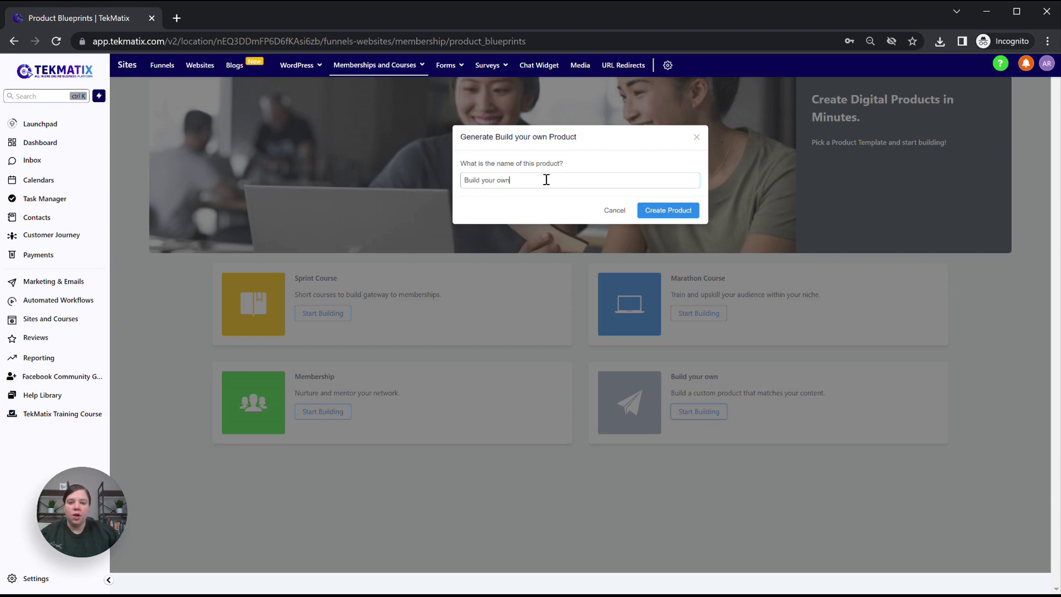
drag(544, 178, 425, 184)
text(Ma)
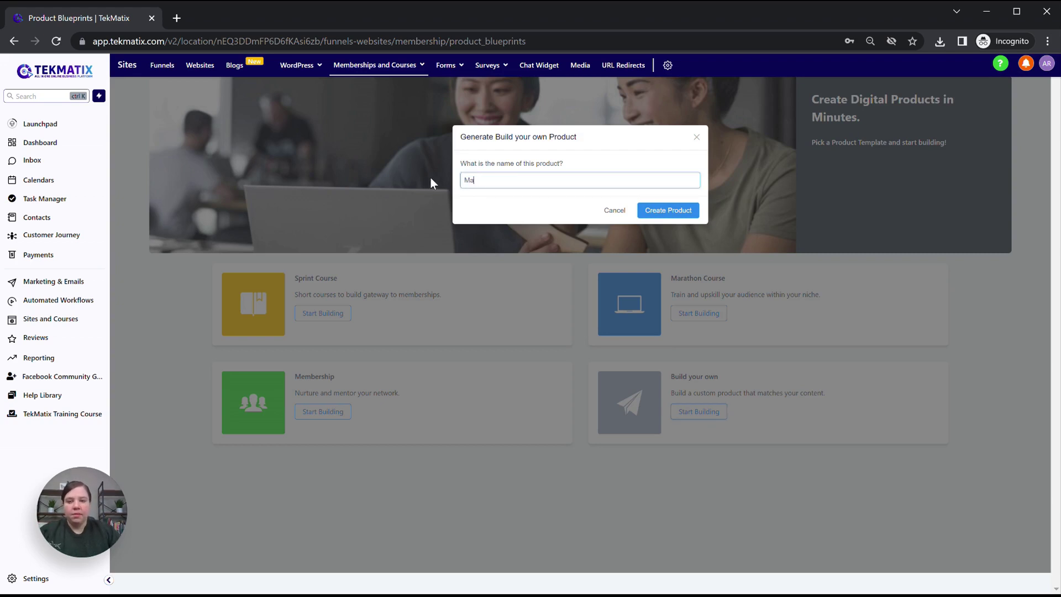
text(nuscript Templates)
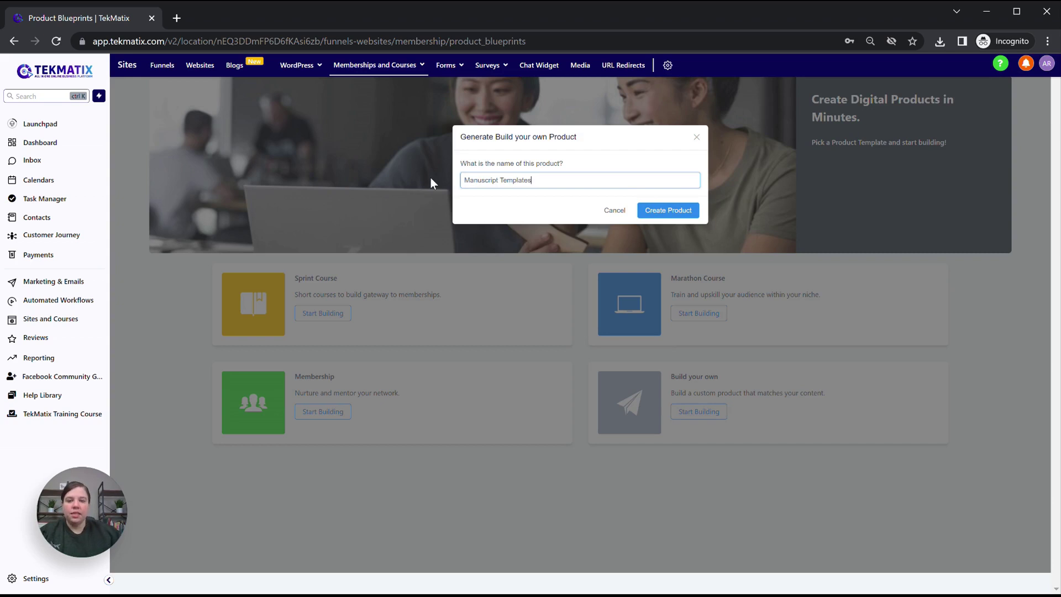
click(674, 213)
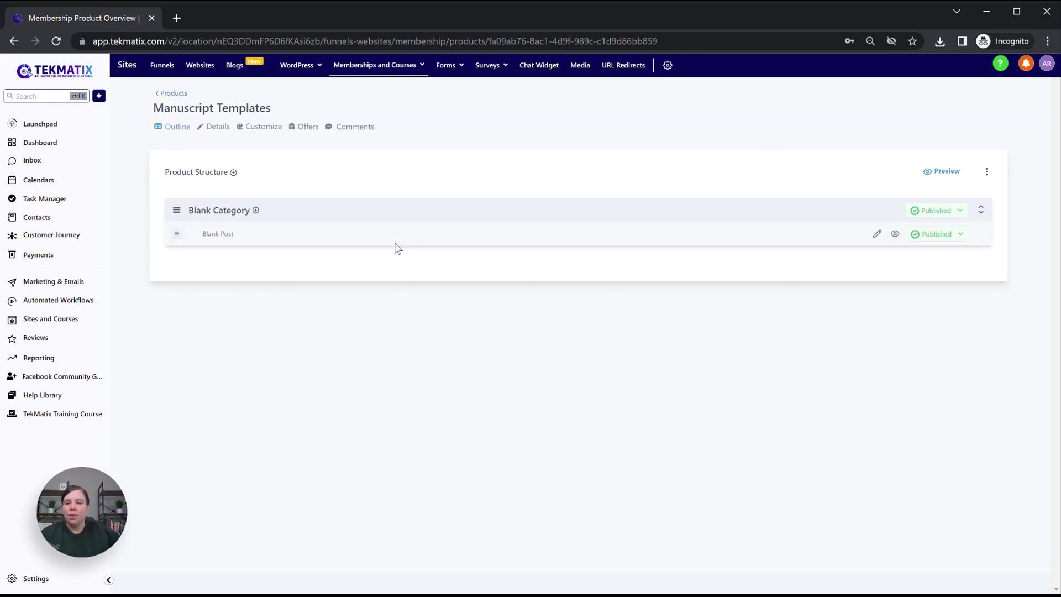
Rename the product's Blank Category to "Manuscript Templates" and save the category.
click(232, 211)
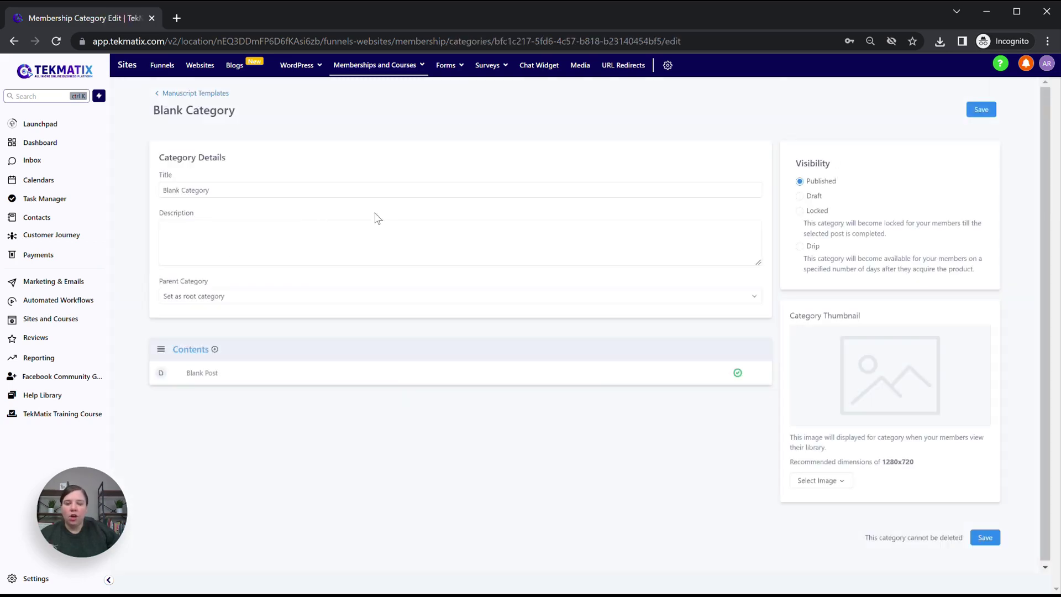
drag(211, 190, 132, 192)
text(M)
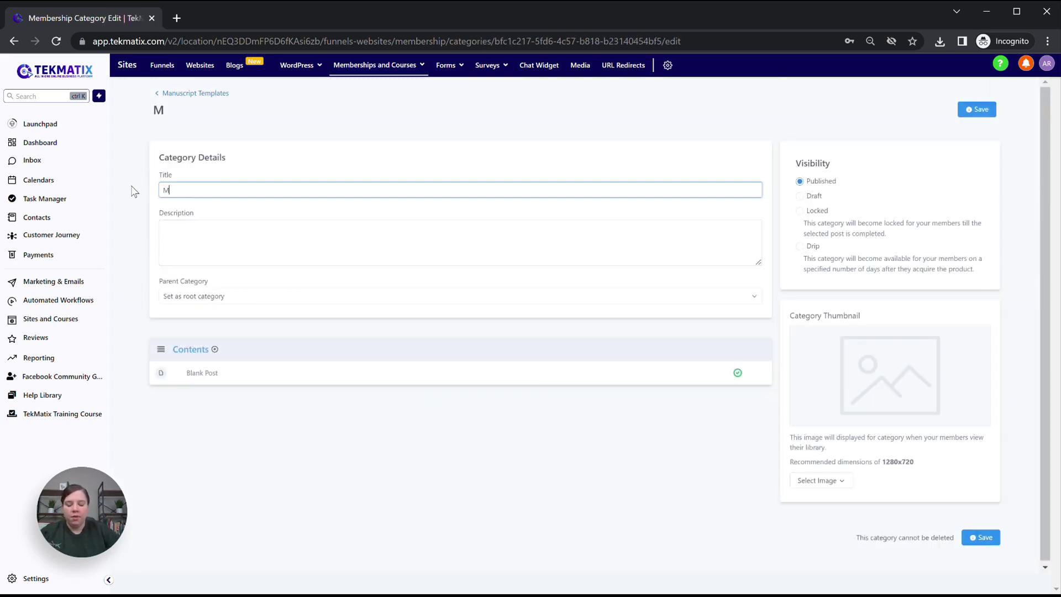
text(anuscript )
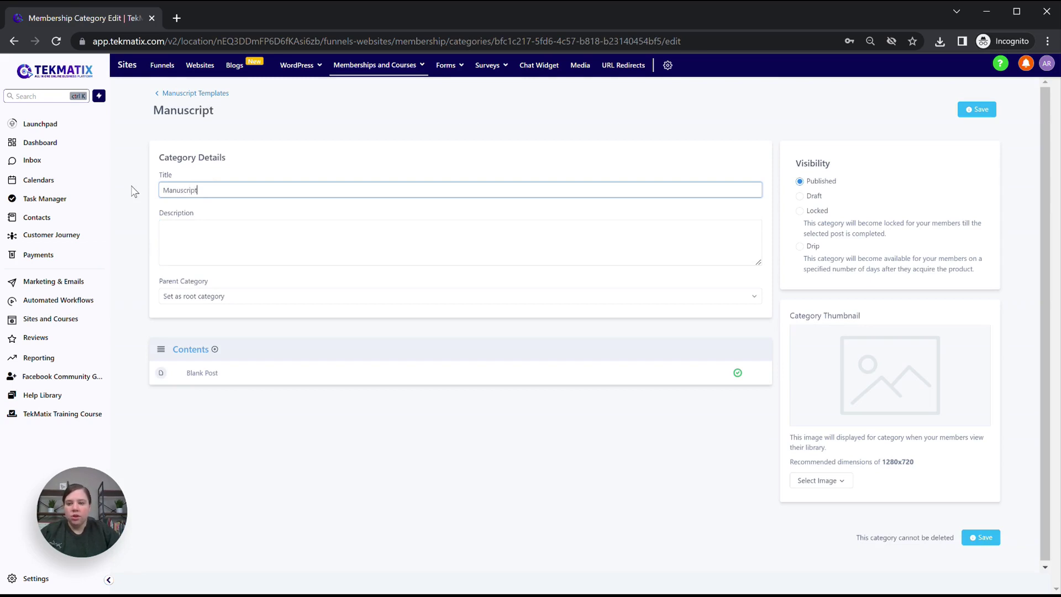
text(Templates)
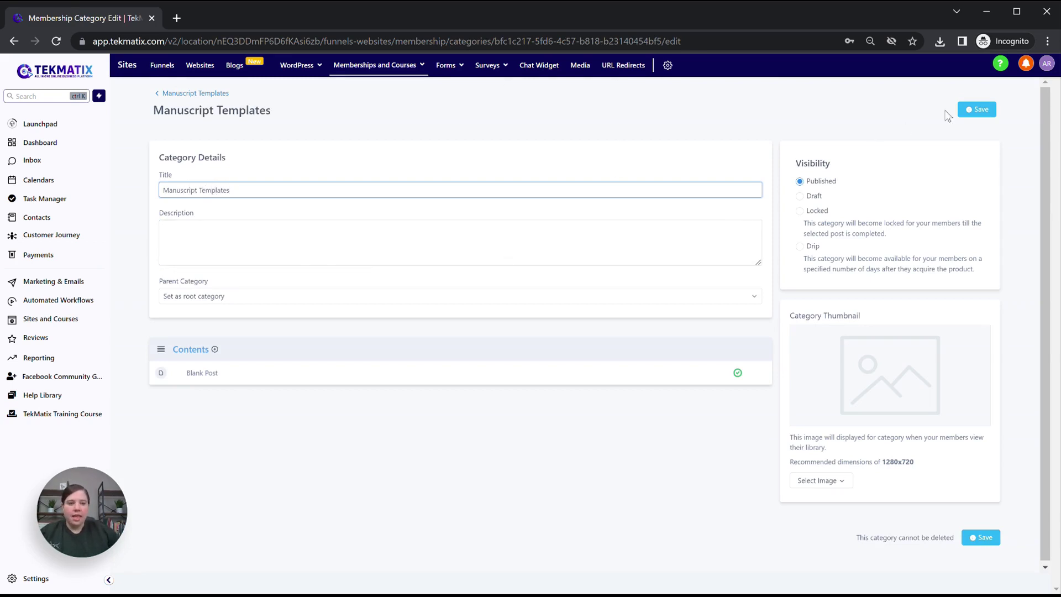
click(982, 118)
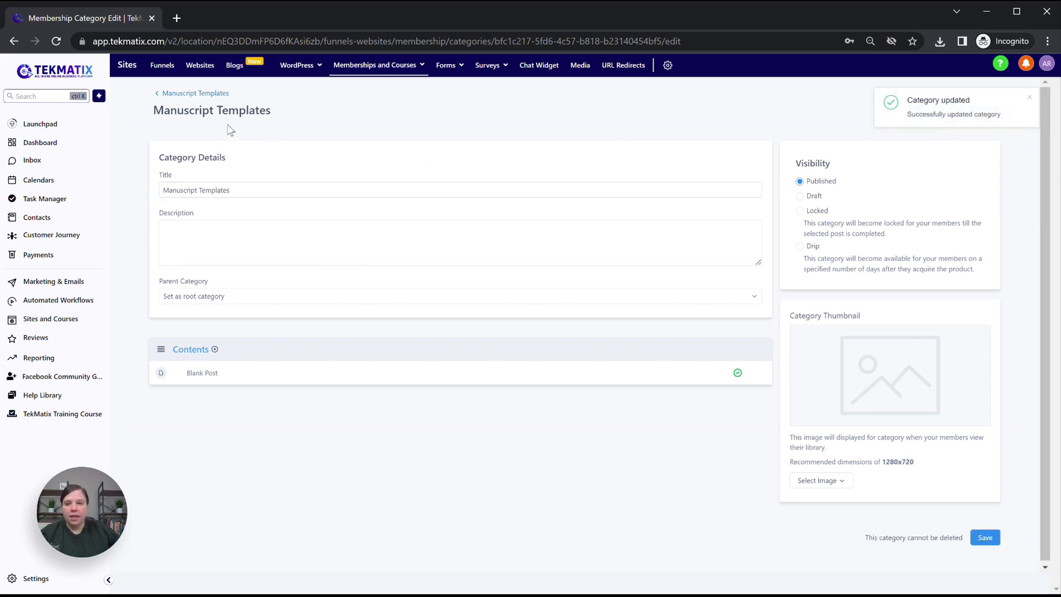
Retitle the Blank Post "Download Your Manuscript Templates Here" and attach ManuscriptTemplates_Arial.zip from the Downloads folder.
click(210, 94)
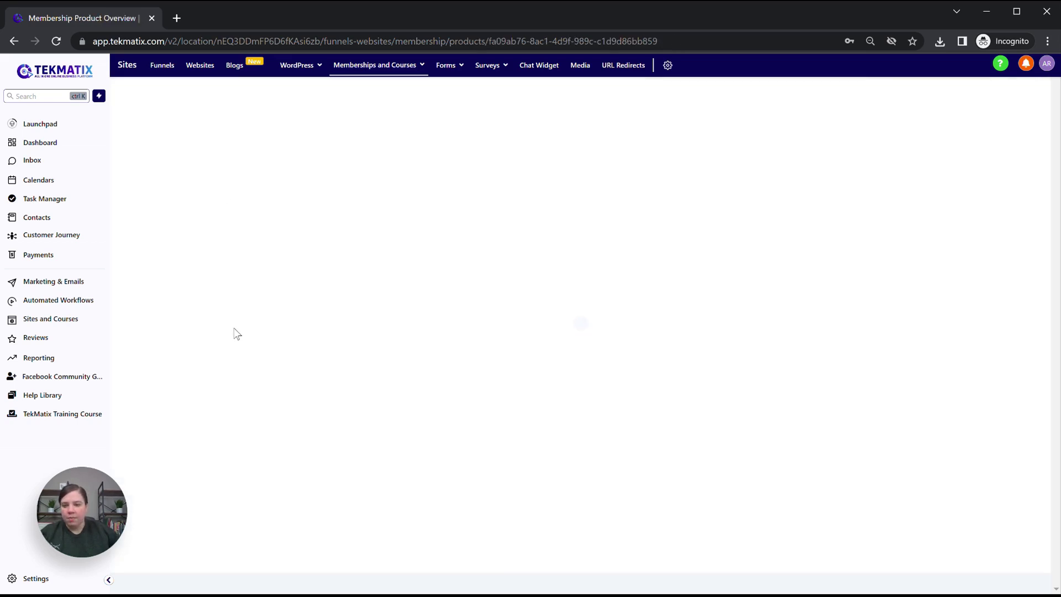
click(226, 235)
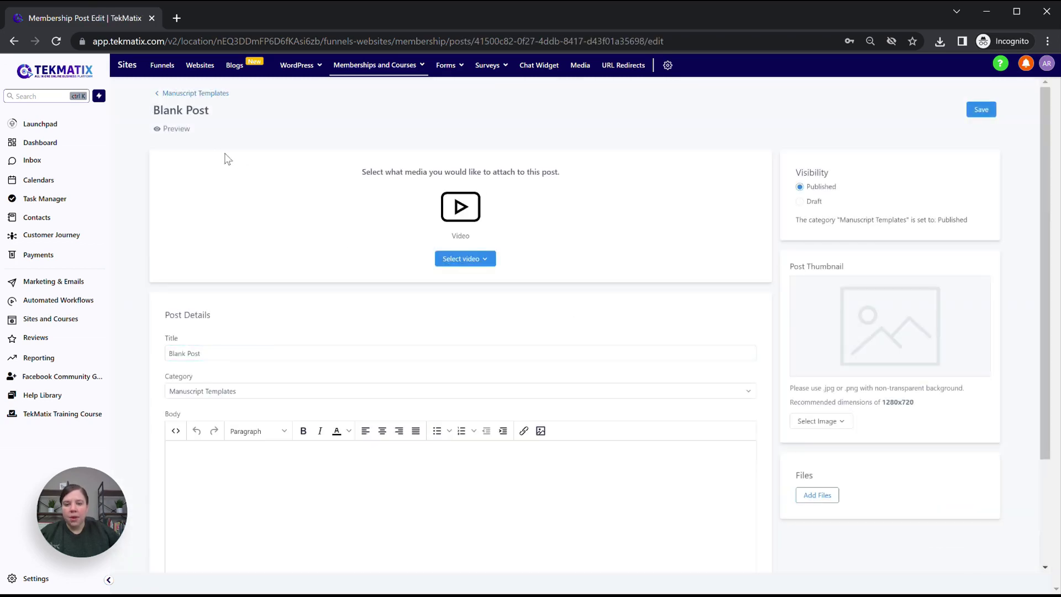
drag(225, 350, 153, 361)
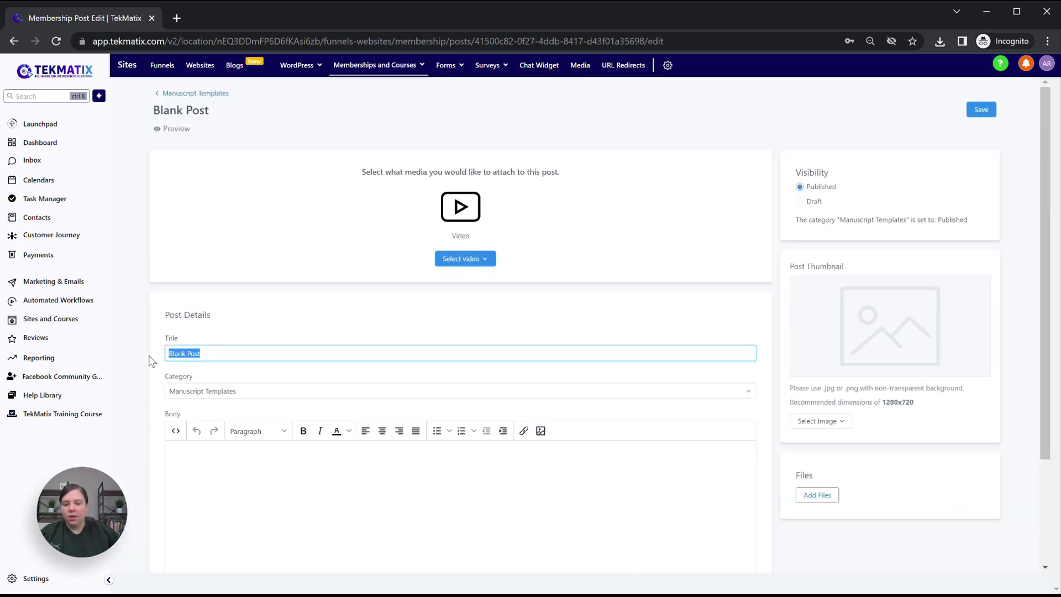
text(Download)
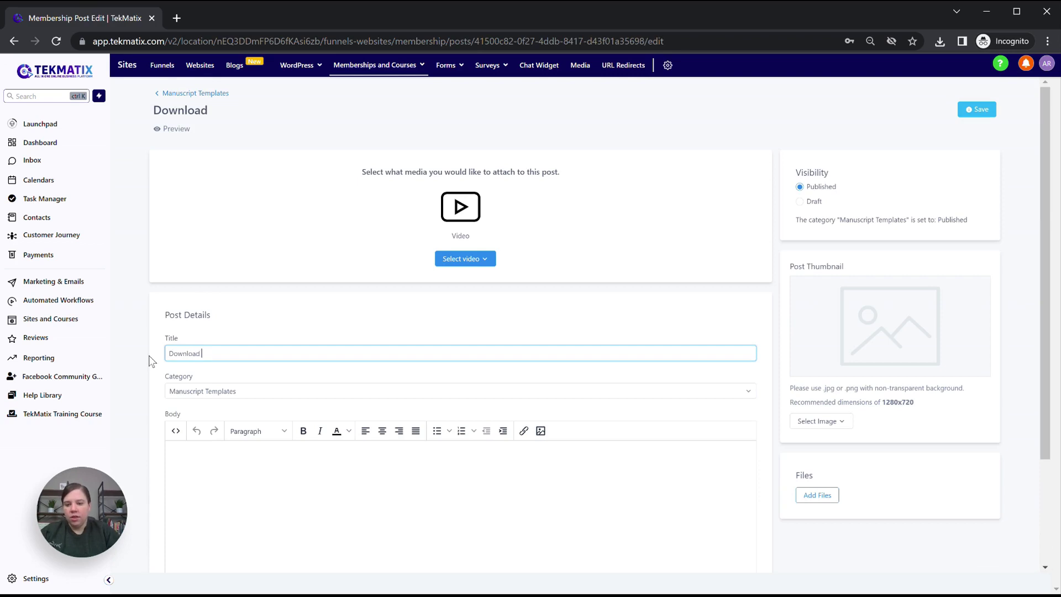
text( Your Manuscr)
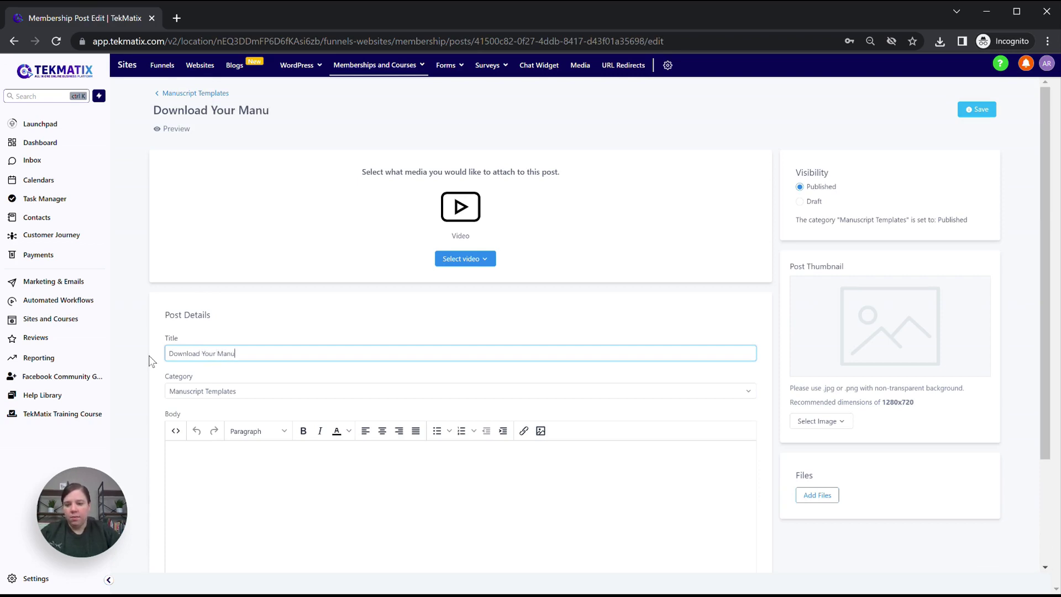
text(ipt Templates Here)
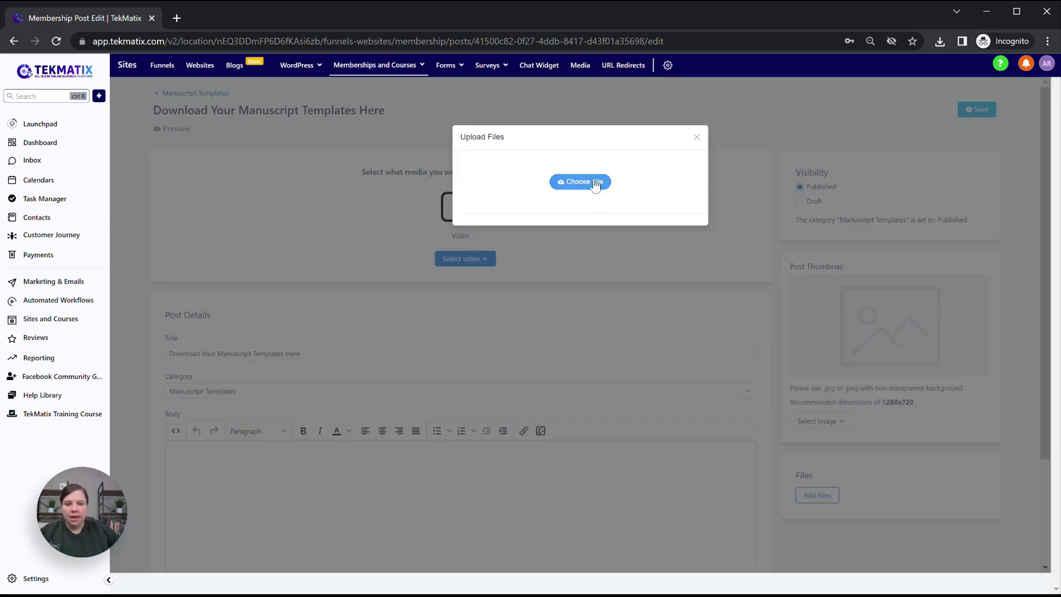
click(593, 180)
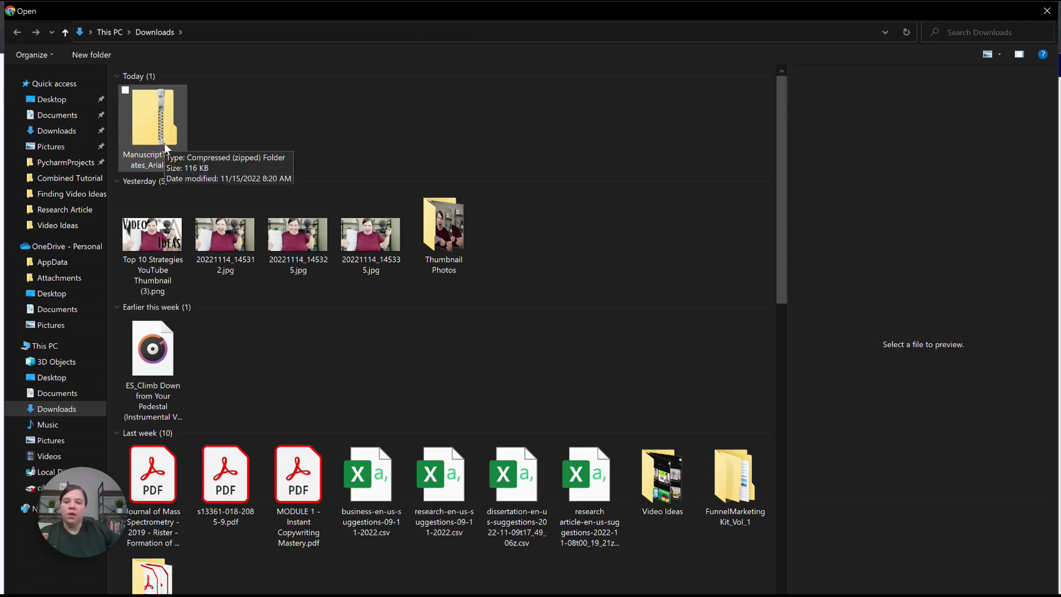
double_click(164, 143)
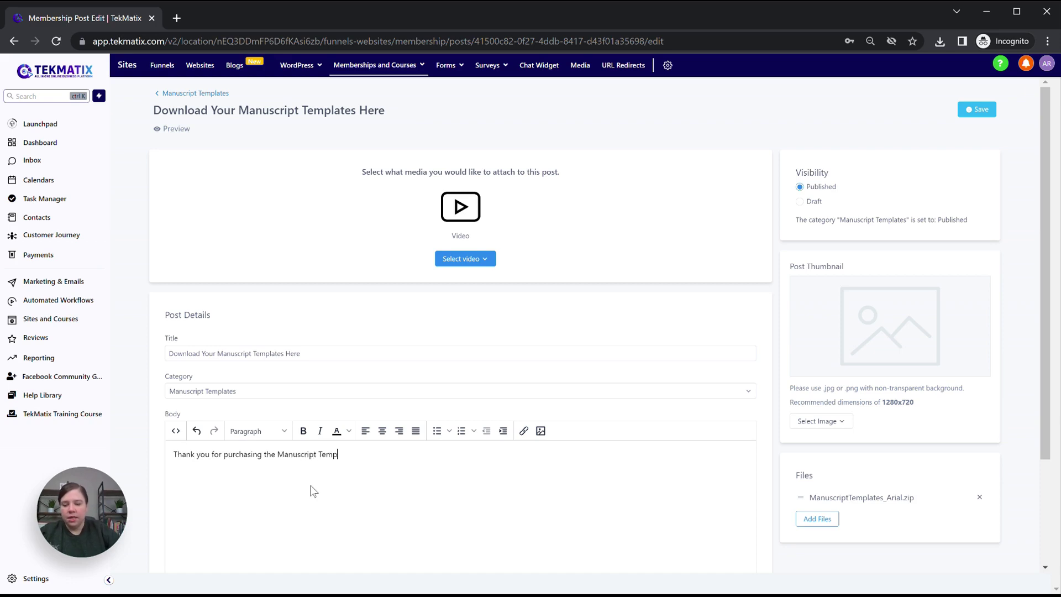
Write "Thank you for purchasing the Manuscript Templates!" and, as Heading 3, "Your Templates are available under the downloads section!" in the post body and save.
text(s!)
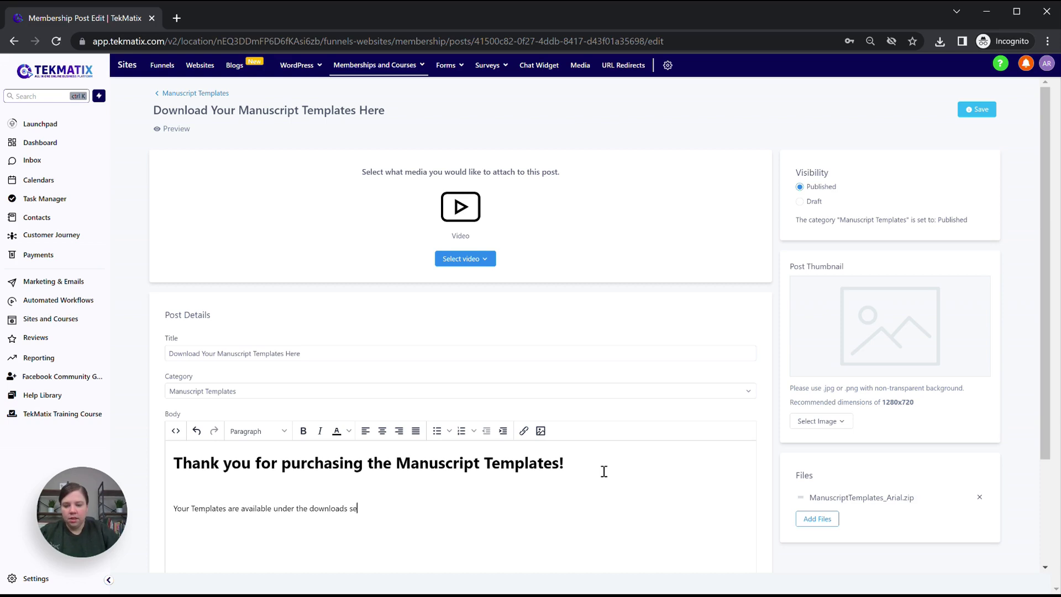
text(ion!)
drag(377, 508, 177, 509)
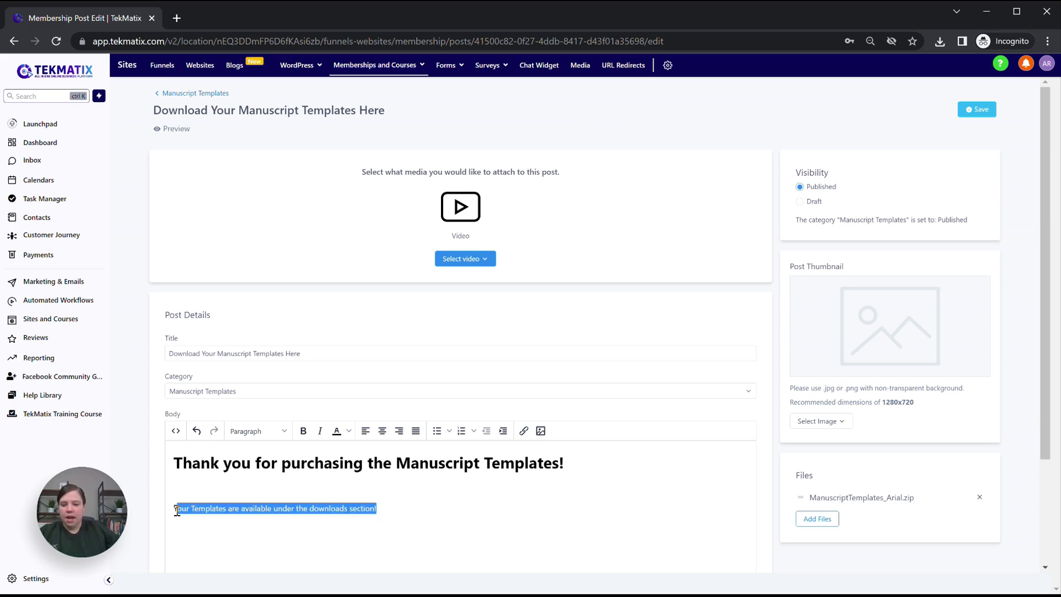
click(232, 431)
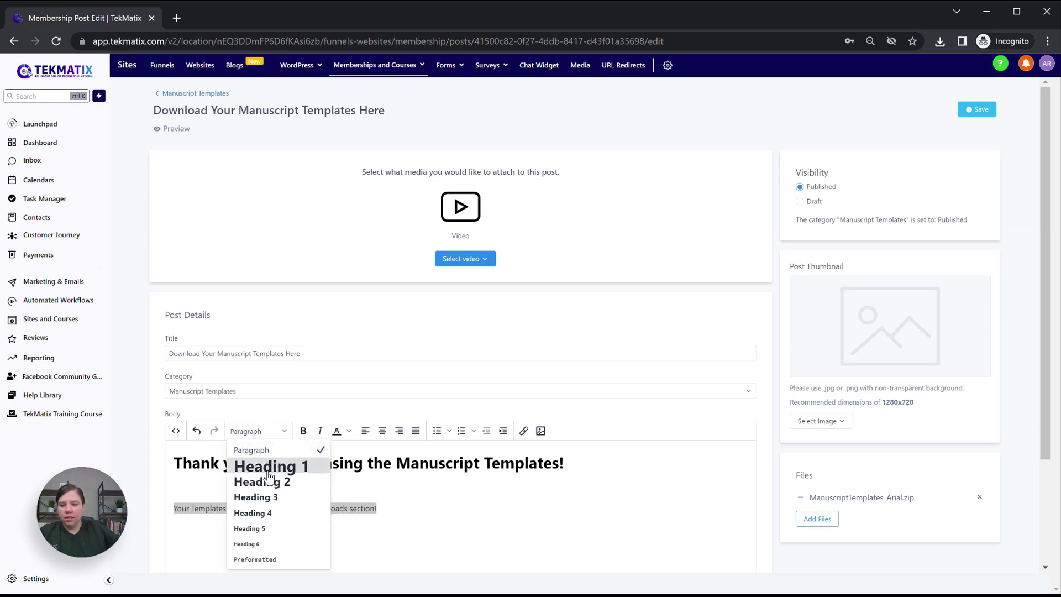
click(267, 497)
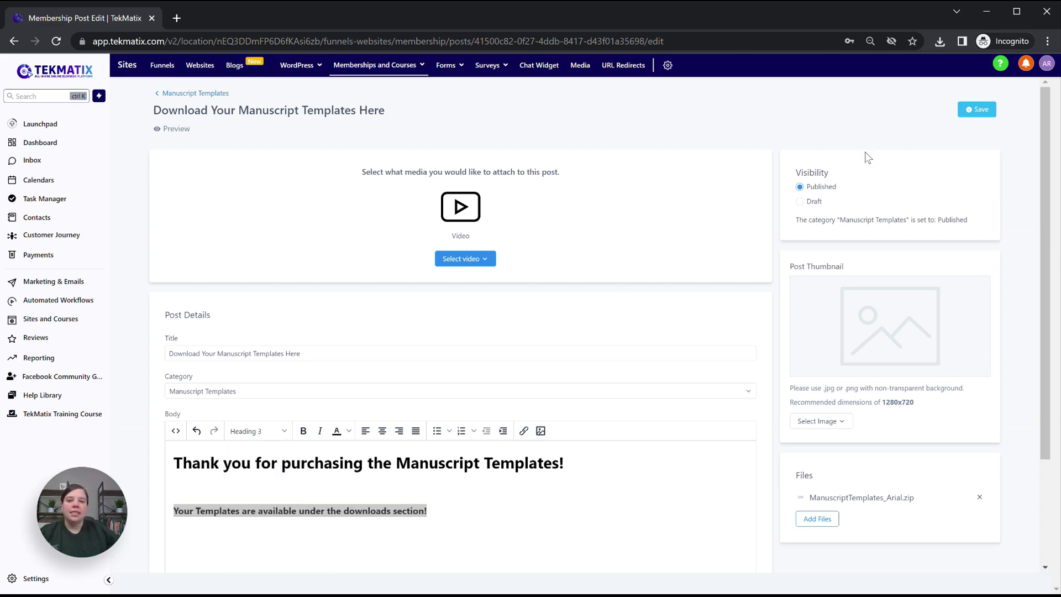
click(966, 110)
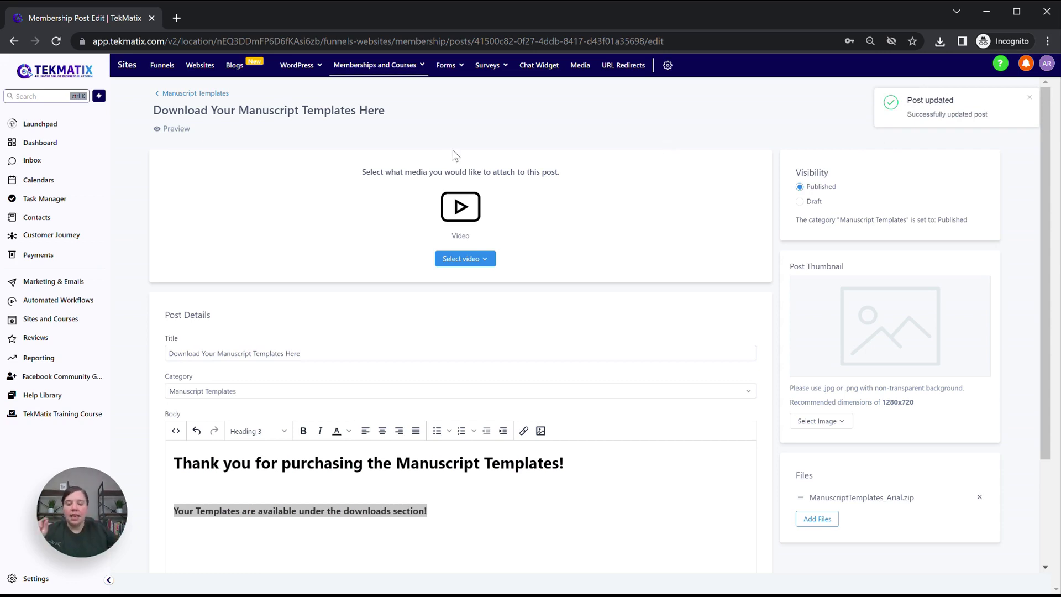
Preview the post, replace "downloads" with "Files" in the body's second line, and save the post.
click(181, 129)
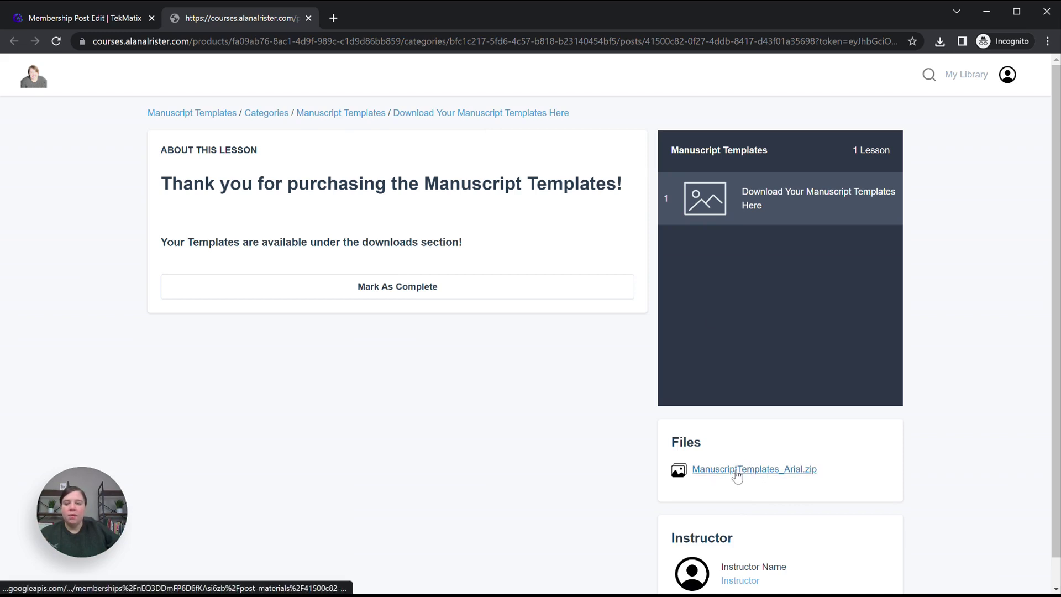
click(91, 17)
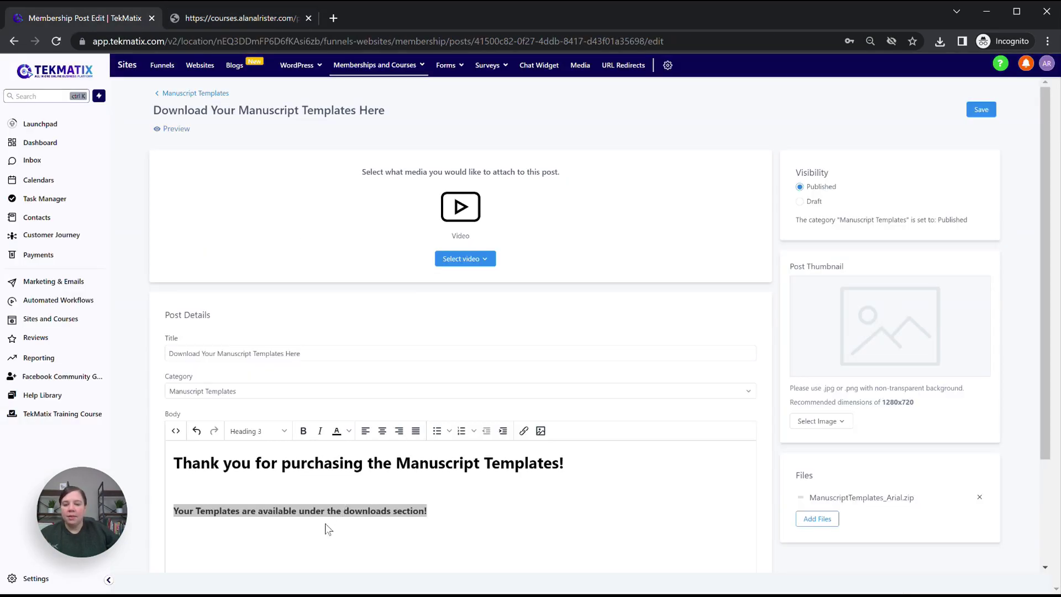
click(394, 509)
drag(394, 509, 340, 510)
text(Files)
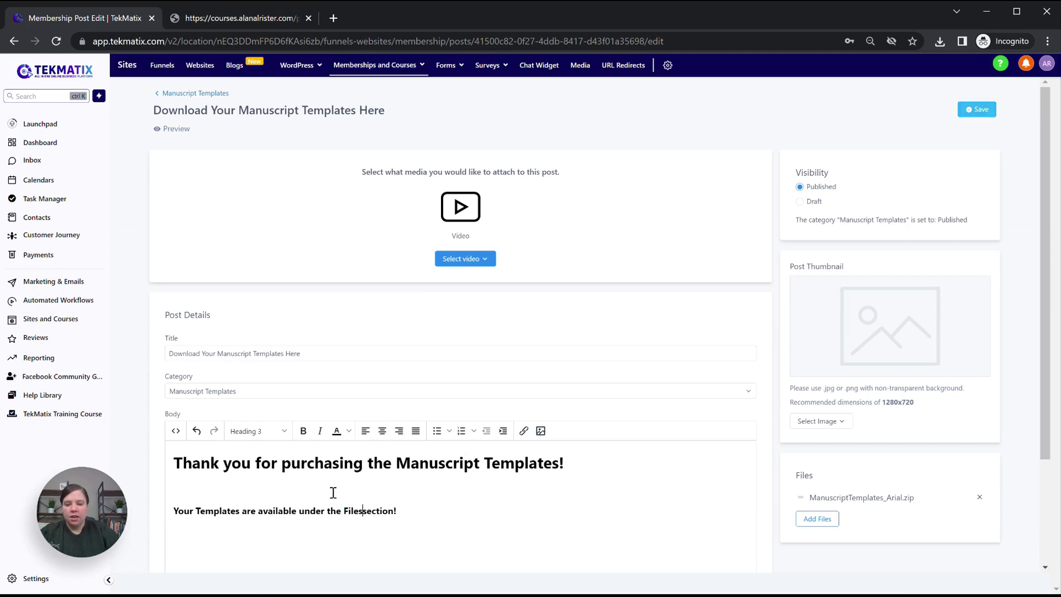
click(981, 110)
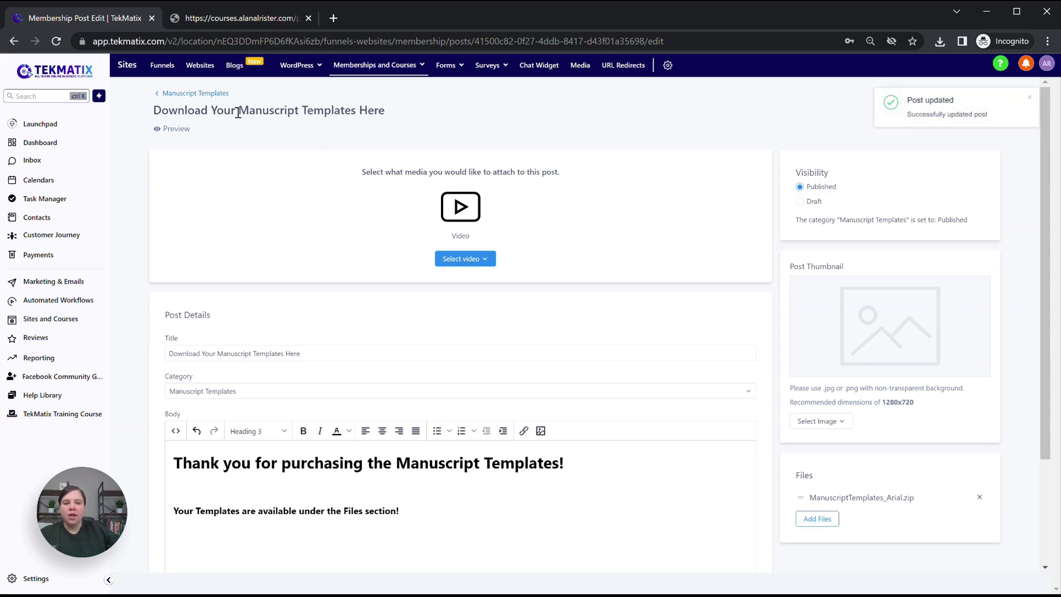
Open the Manuscript Templates product's details, expand its Customization section, and start choosing an image for the instructor headshot.
click(194, 93)
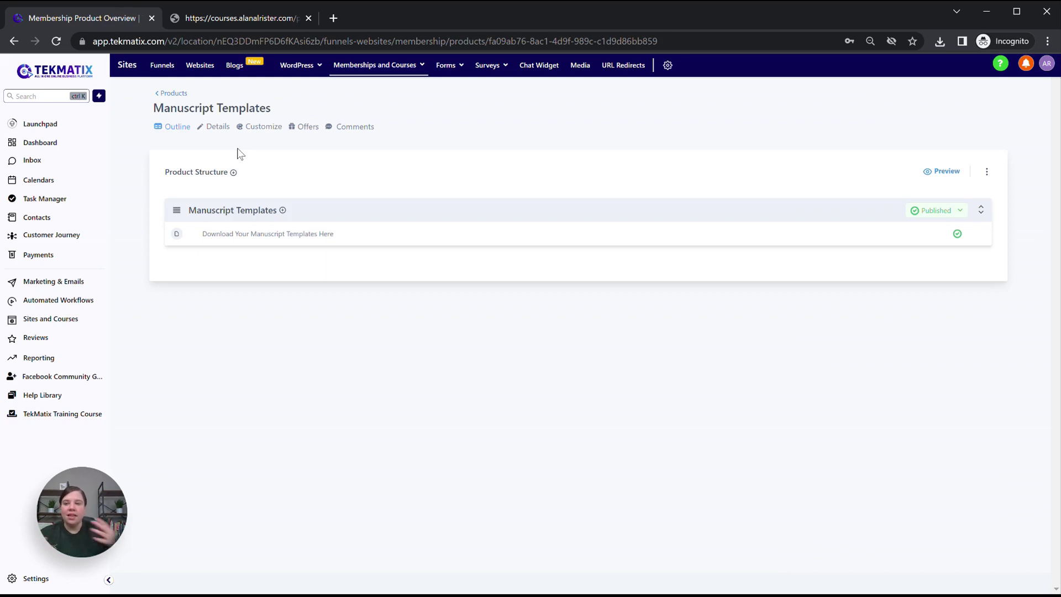
click(217, 127)
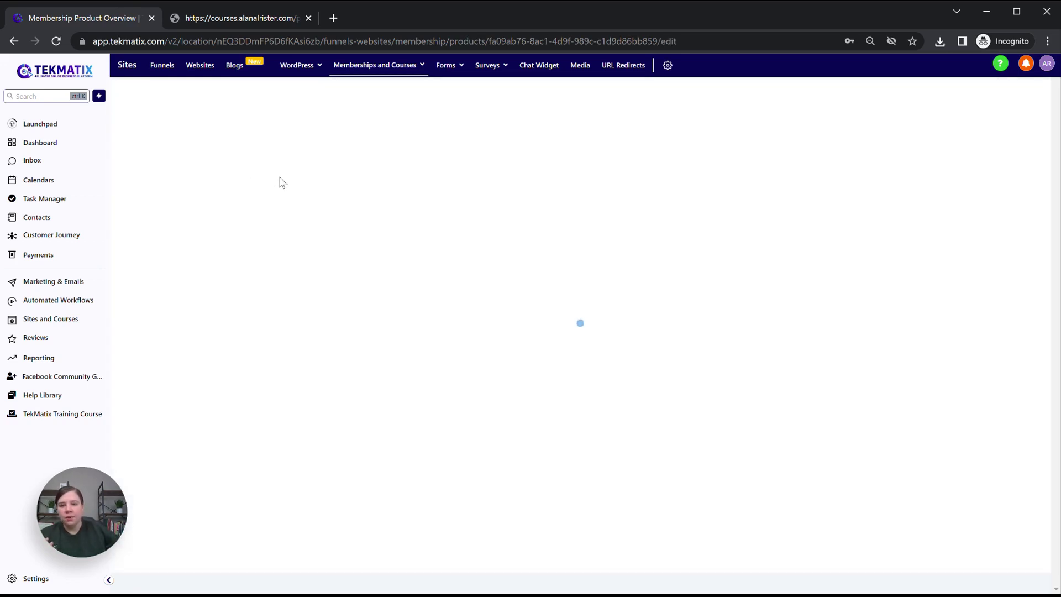
scroll(280, 177, down, 6)
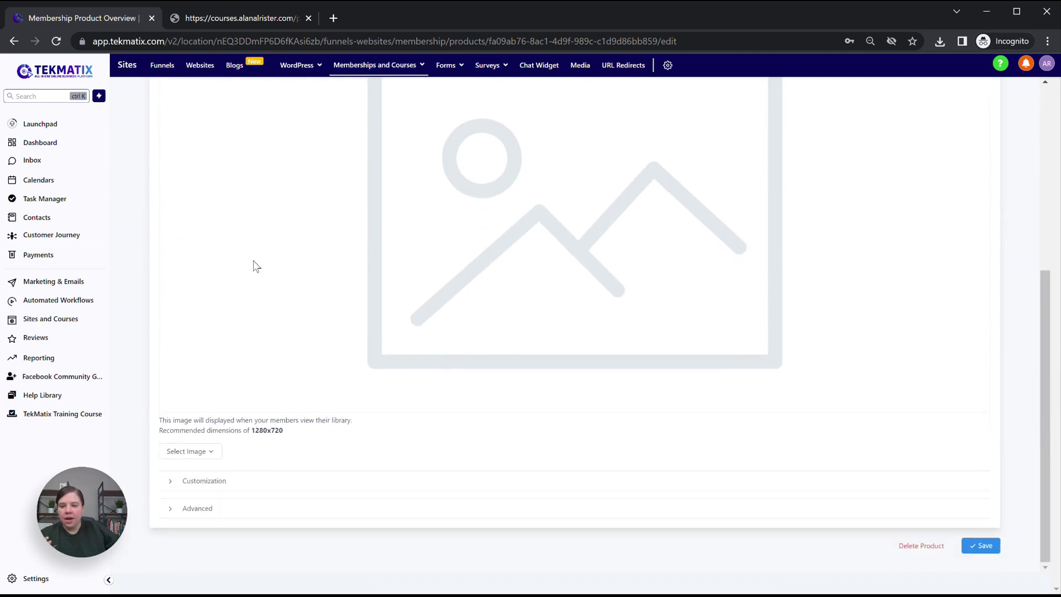
click(170, 481)
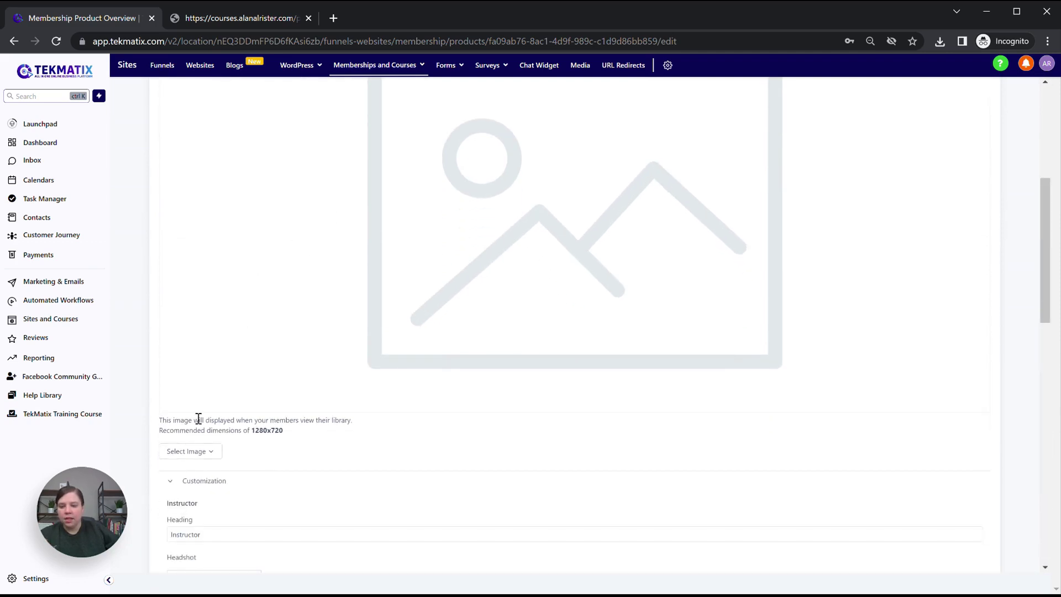
scroll(197, 414, down, 5)
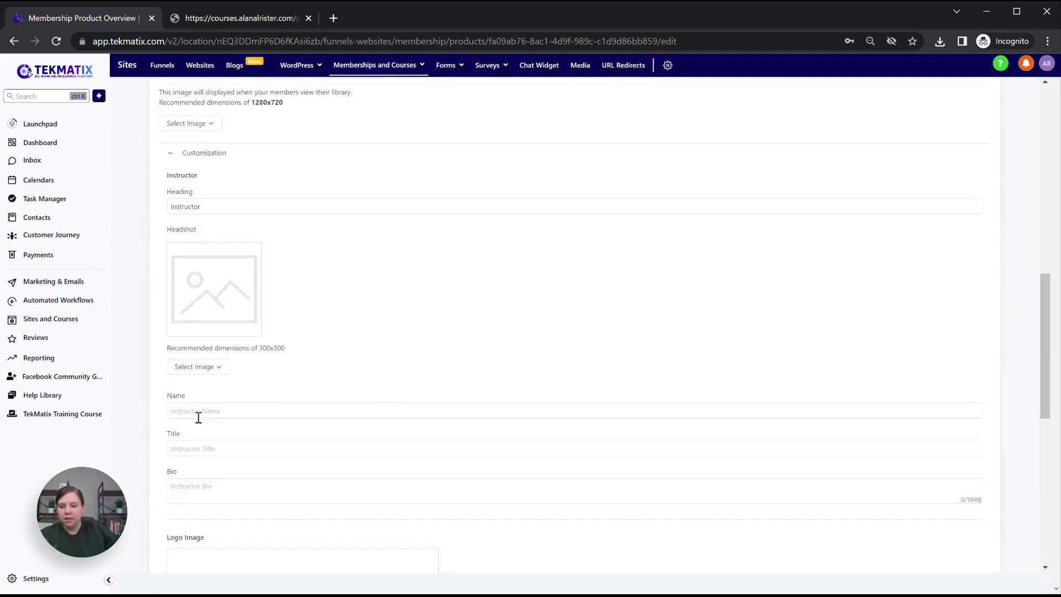
click(198, 368)
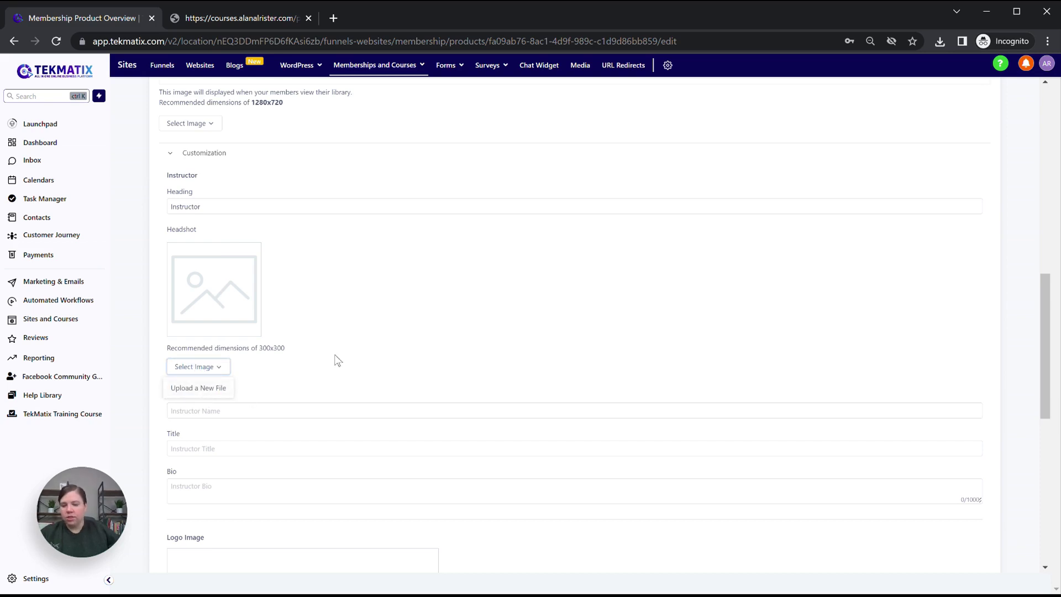
Reload the post's member preview and check the body text, attached file, and instructor details.
click(241, 18)
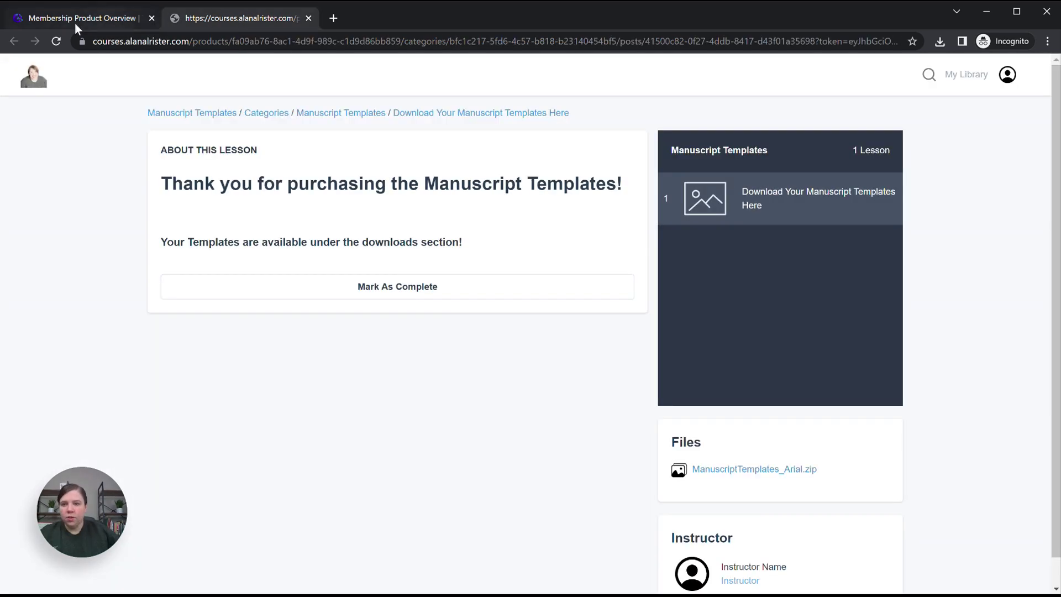
click(57, 41)
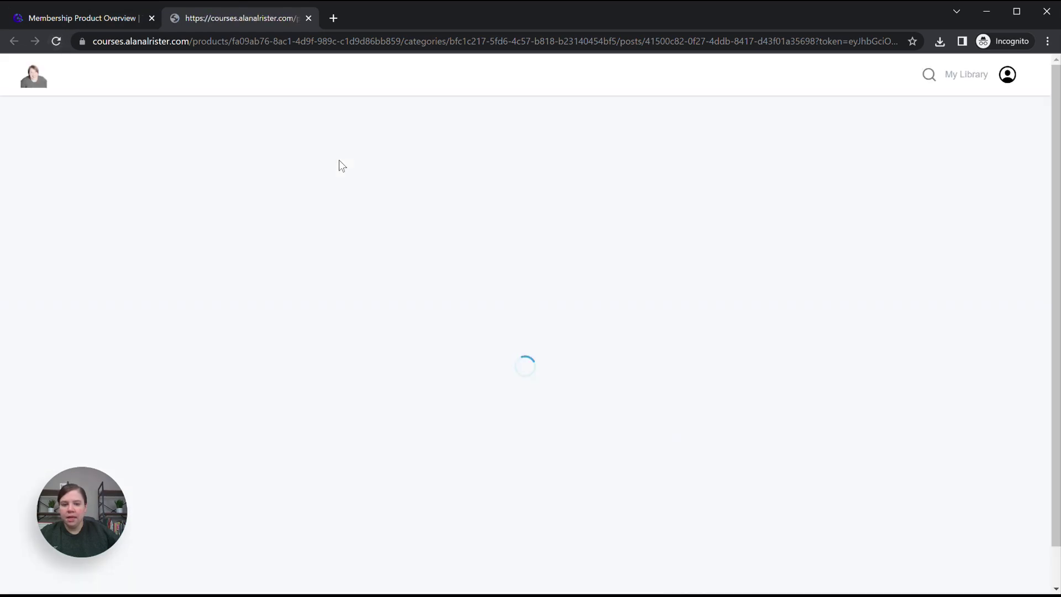
scroll(768, 592, down, 1)
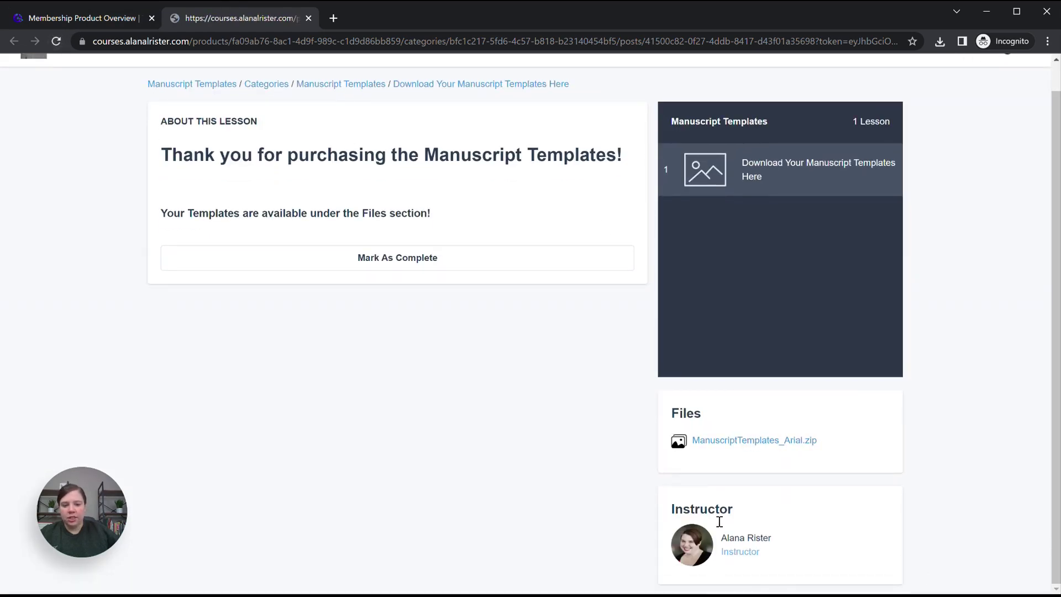
scroll(722, 490, up, 1)
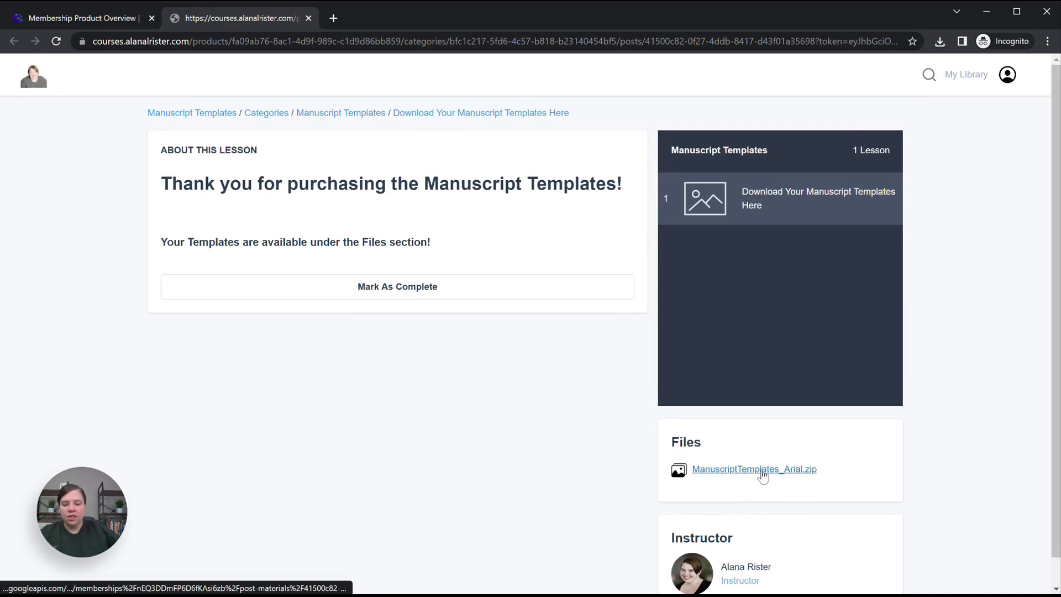
Return to TekMatix and start a new membership offer titled "Manuscript Templates".
click(78, 21)
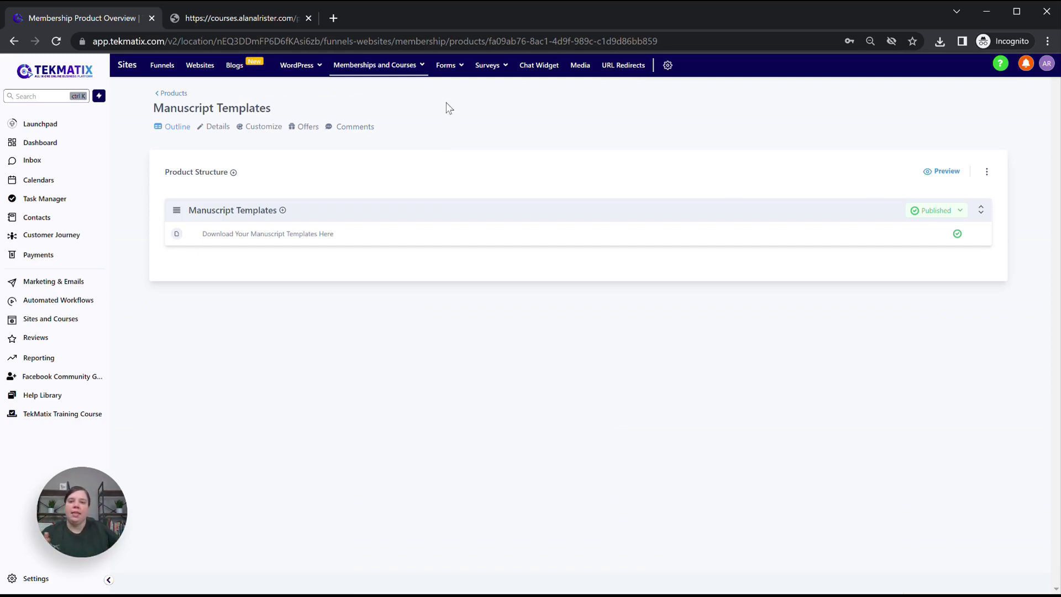
mouse_move(399, 69)
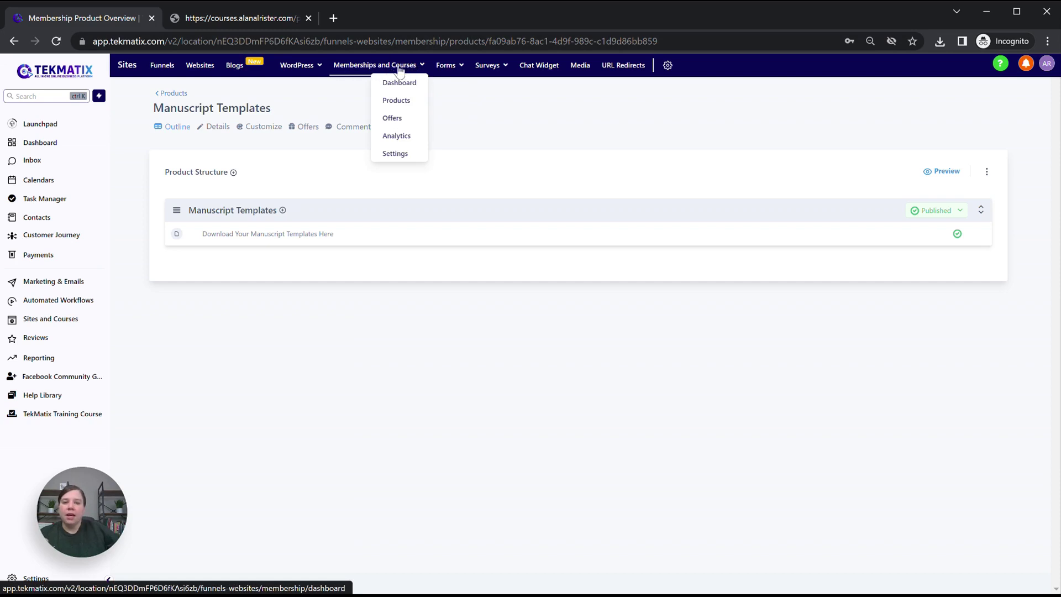
click(401, 117)
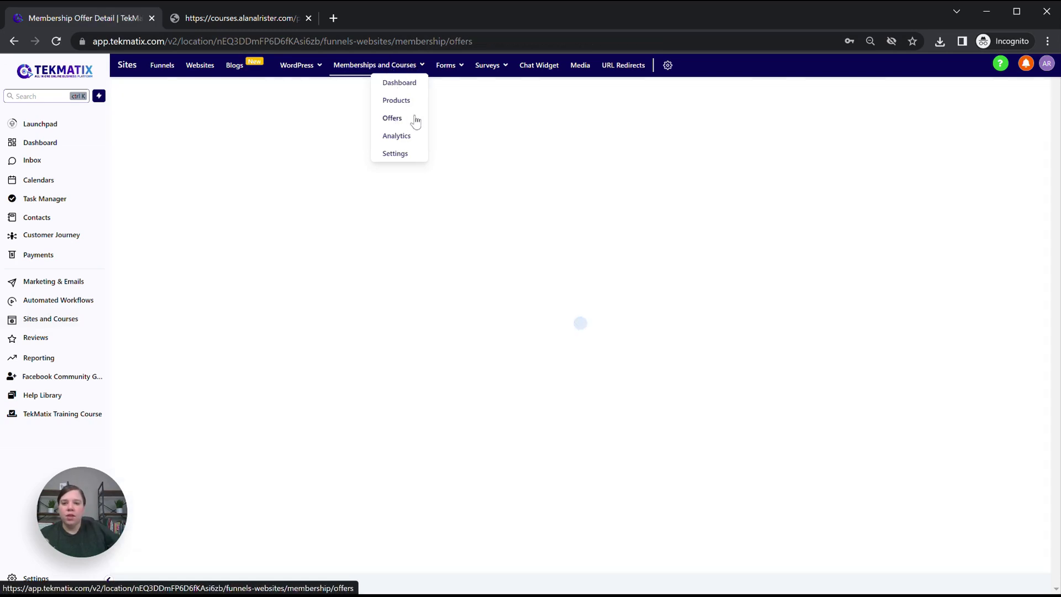
click(972, 98)
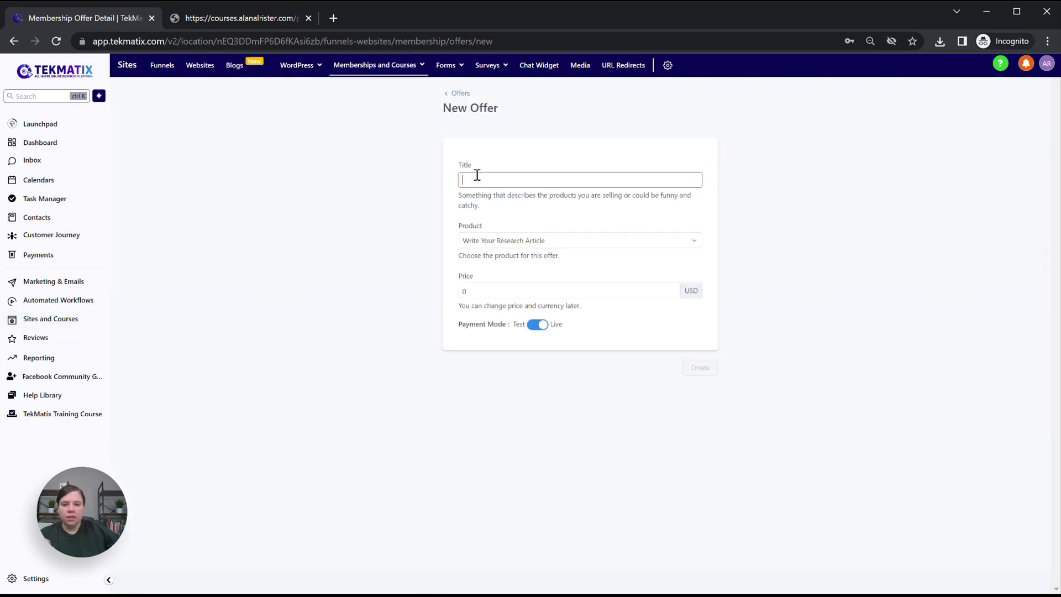
text(Manuscript Templates)
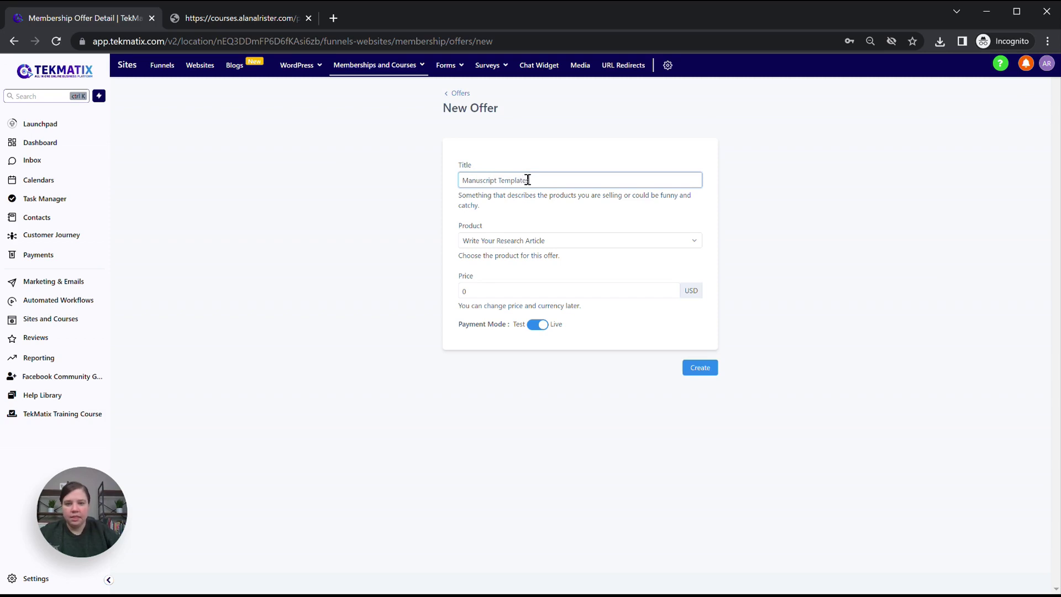
Assign the Manuscript Templates product to the new offer, set its price to 5 USD, and create it.
click(572, 239)
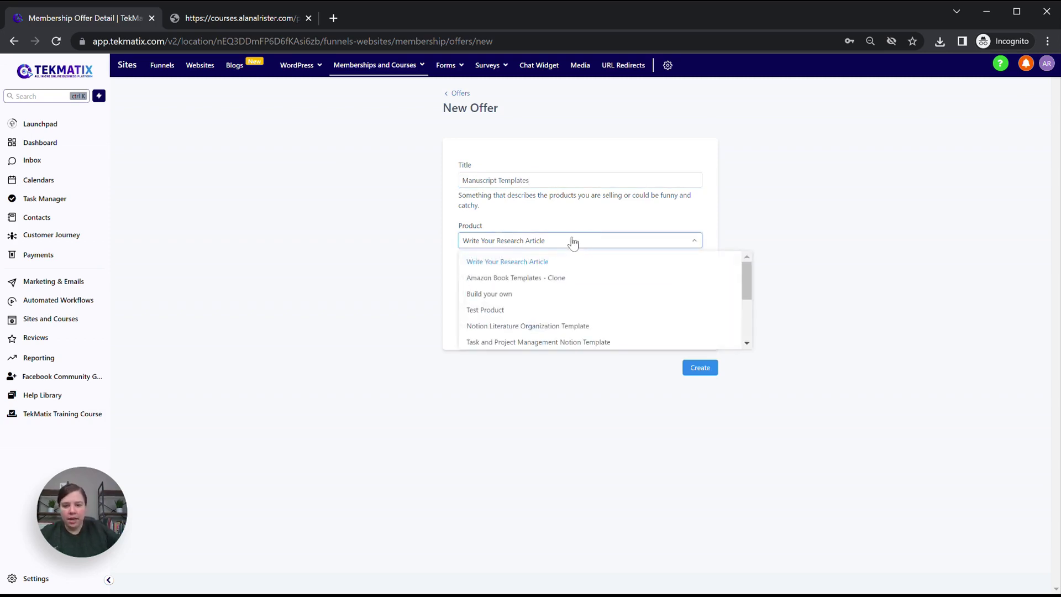
scroll(504, 293, down, 5)
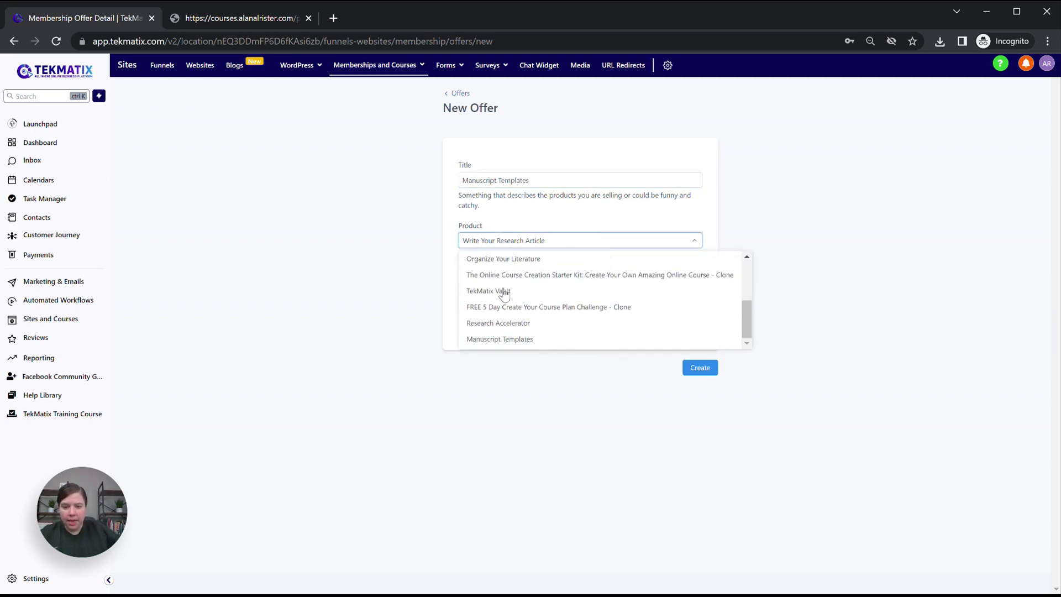
click(491, 339)
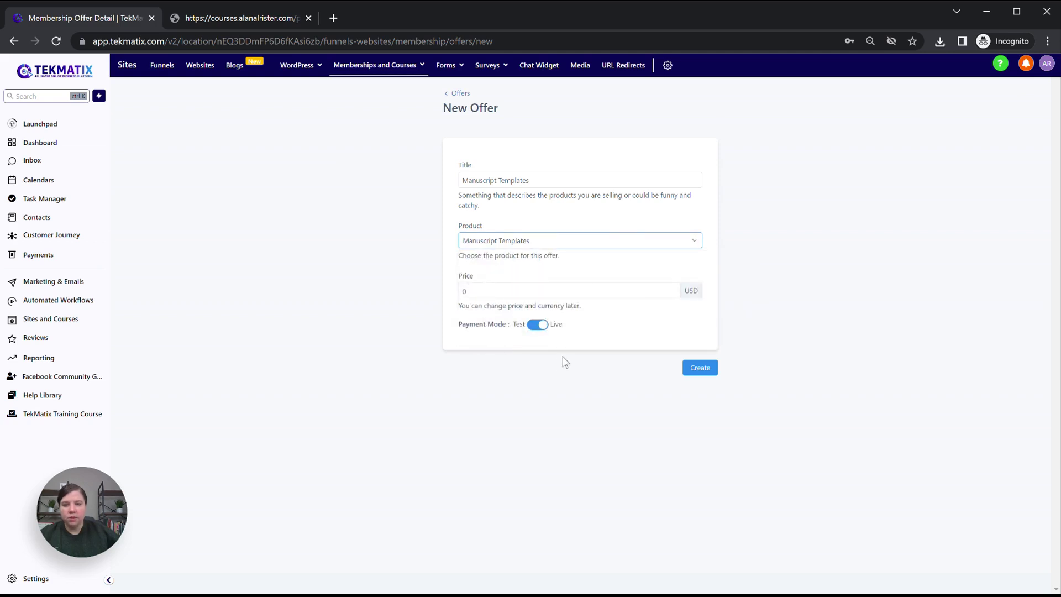
drag(498, 302, 435, 291)
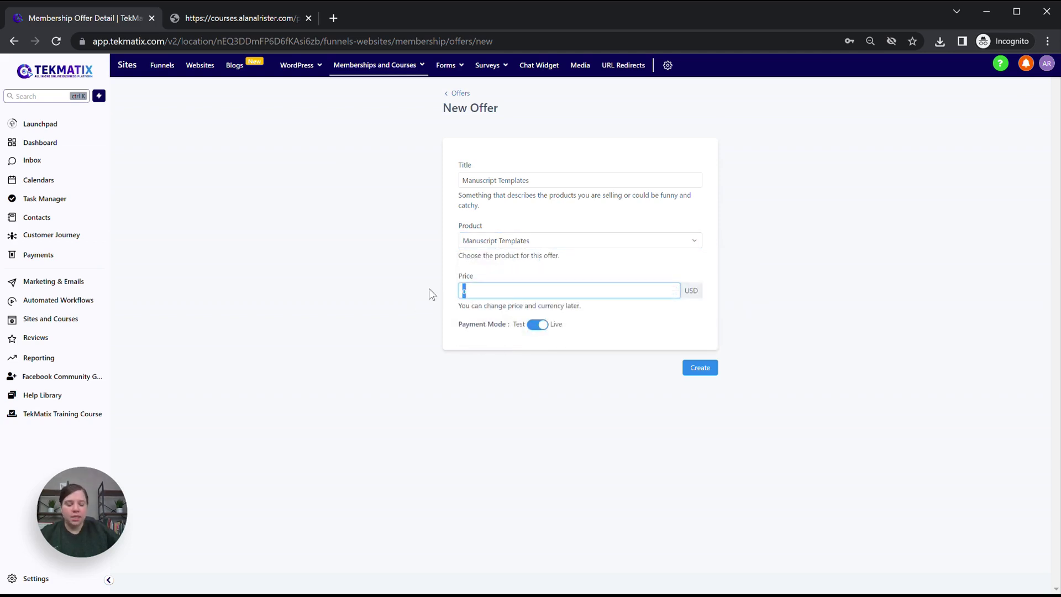
text(5)
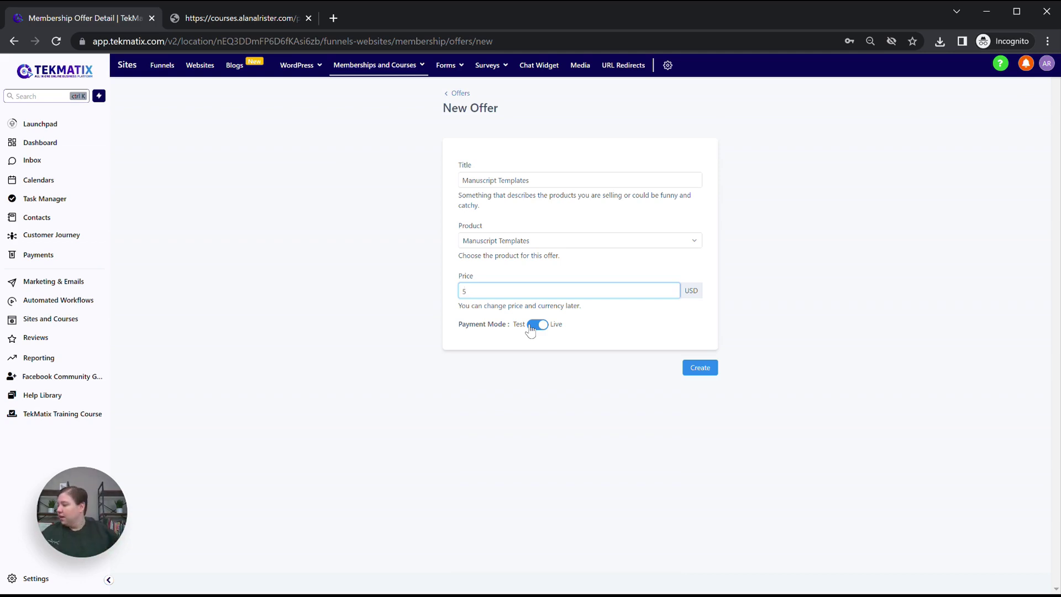
click(705, 371)
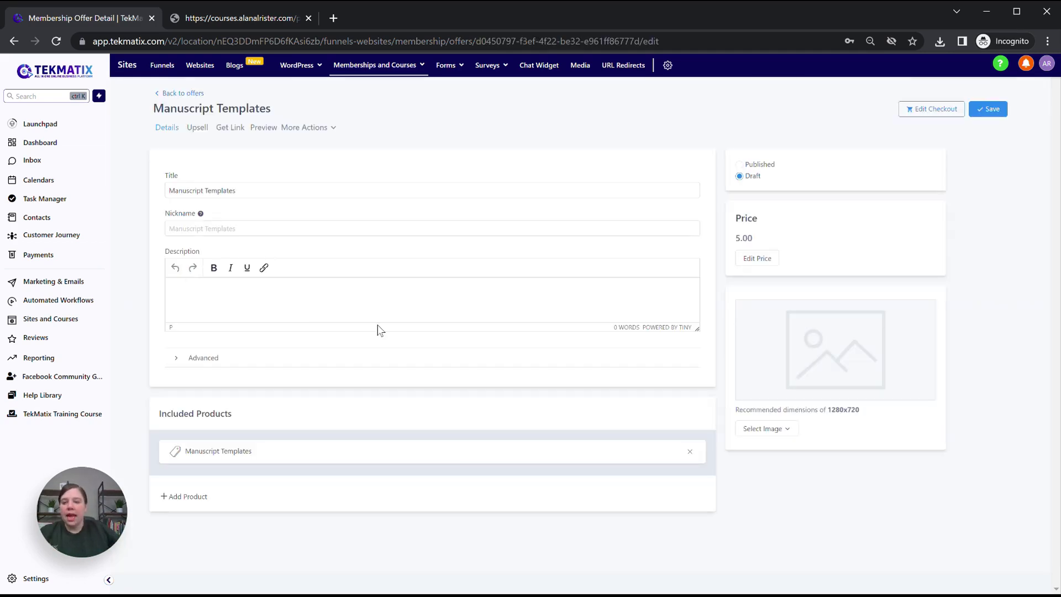
Enter the offer description "Download our manuscript templates to jumpstart your writing process!" and set the offer to Published.
click(565, 309)
text(Download our manuscript templates to jumpstart your writing process!)
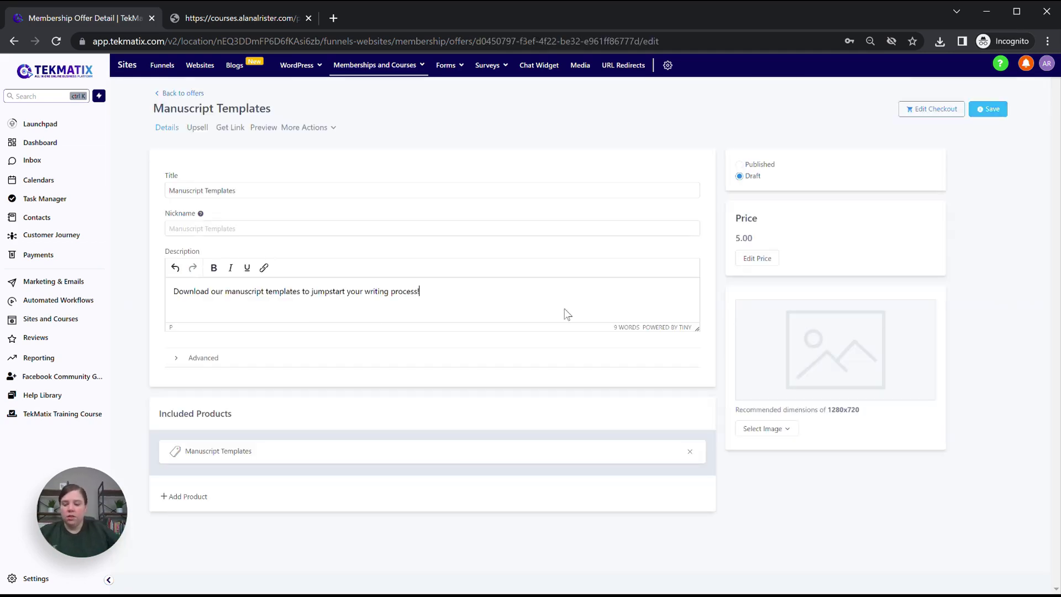
click(739, 165)
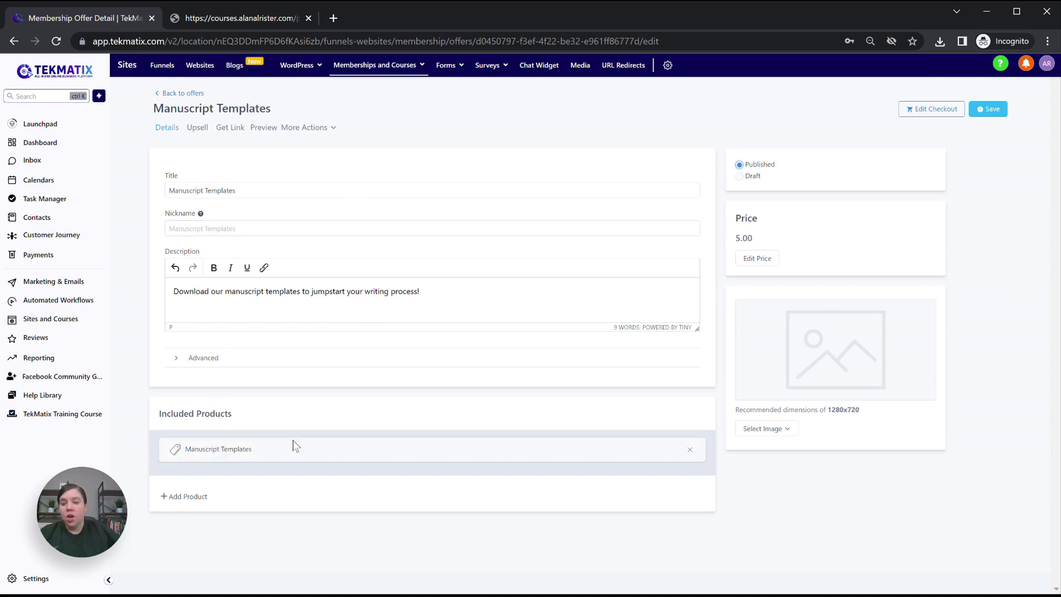
Look over the offer's image options and the one-time-payment settings of its pricing plan.
click(775, 430)
click(888, 456)
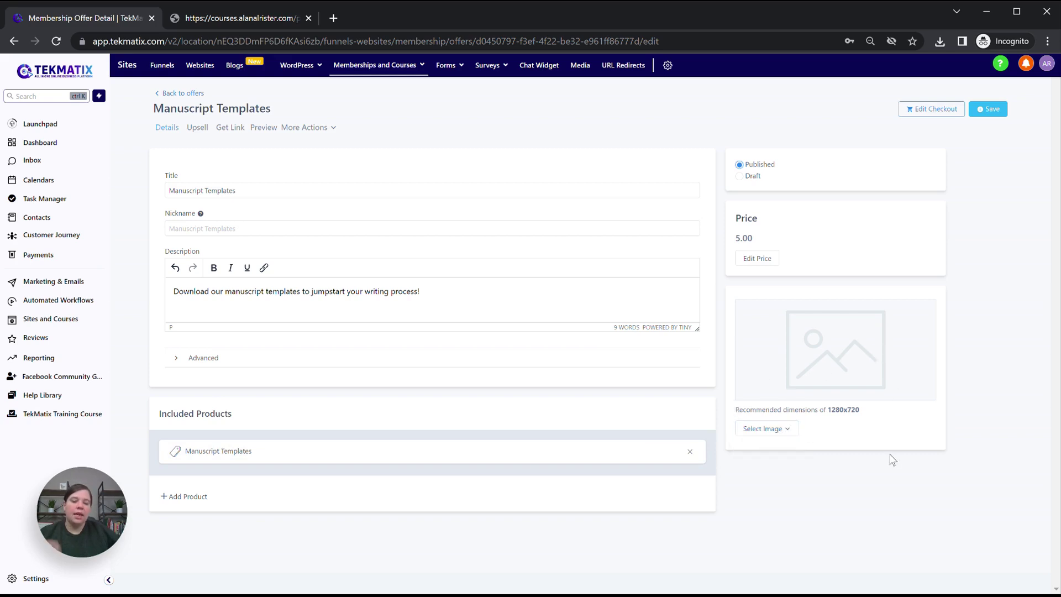
click(755, 258)
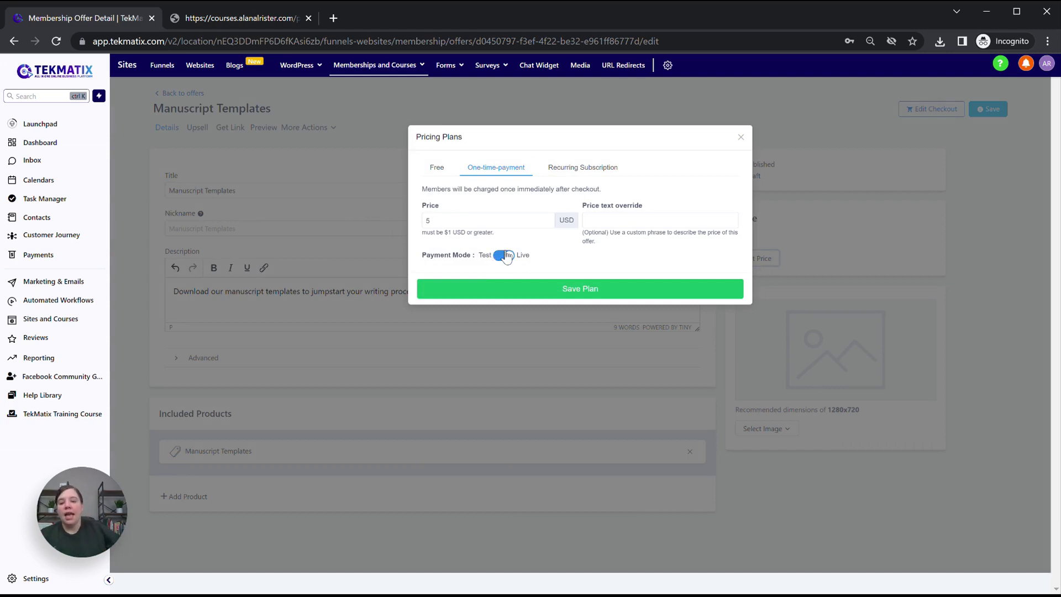
click(741, 137)
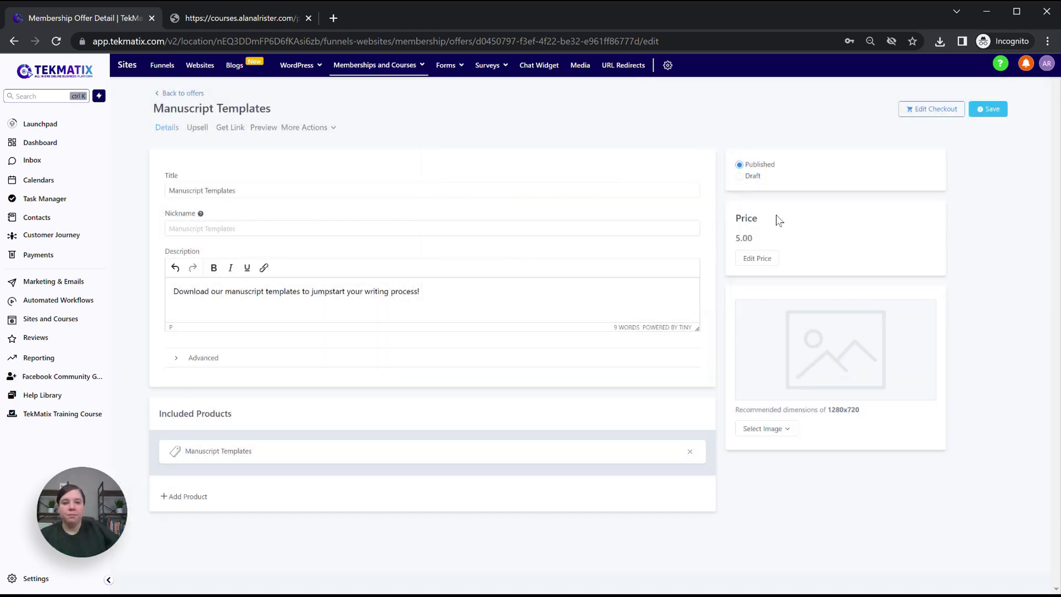
Stay on the offer's details and save its description and published status.
click(200, 129)
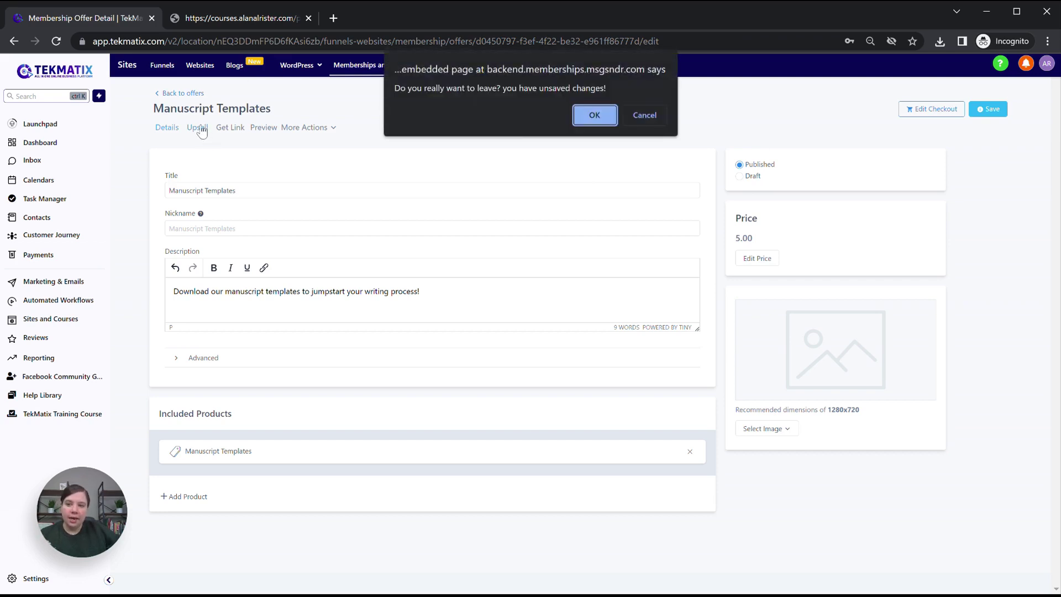
click(645, 115)
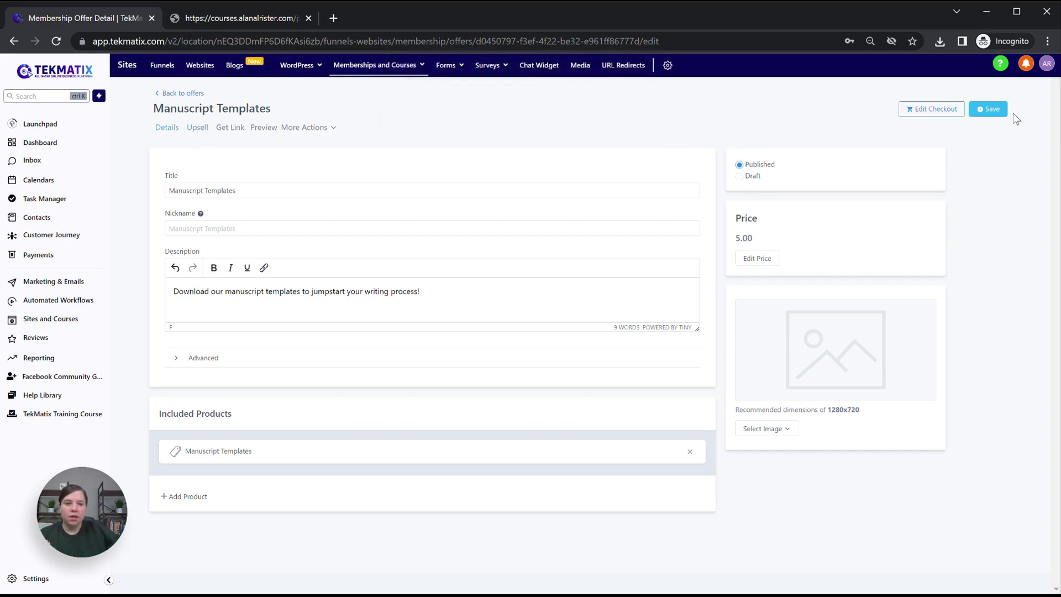
click(989, 108)
Review the upsell types that can be added to the Manuscript Templates offer.
click(205, 128)
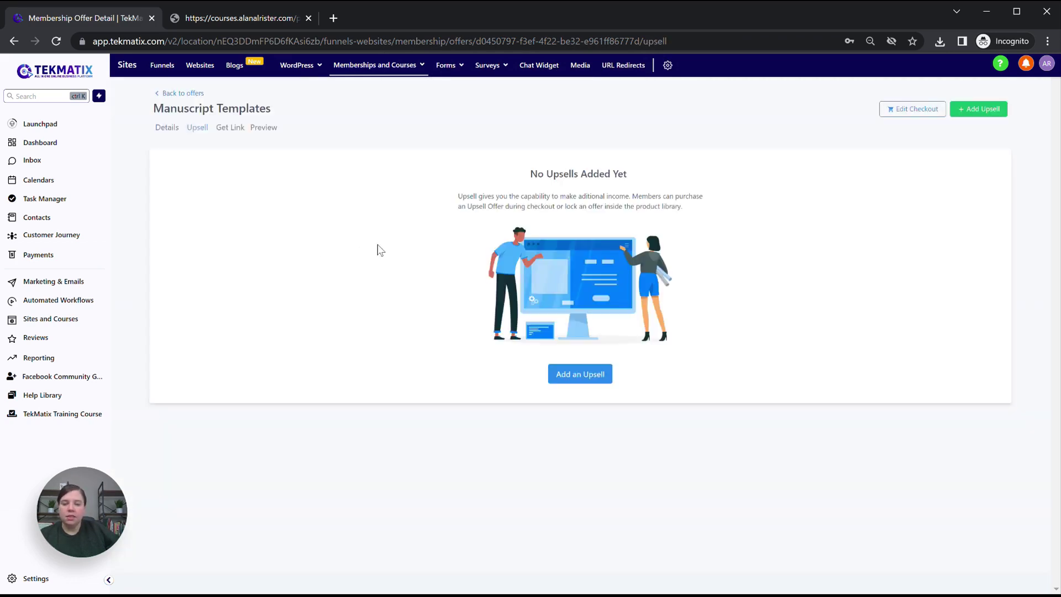
click(988, 111)
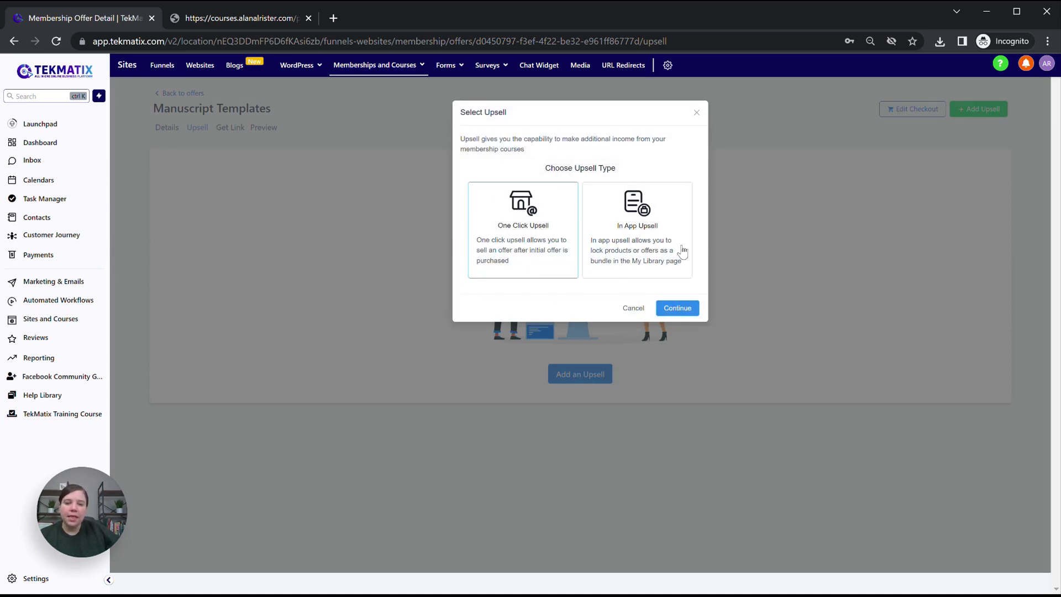
click(696, 112)
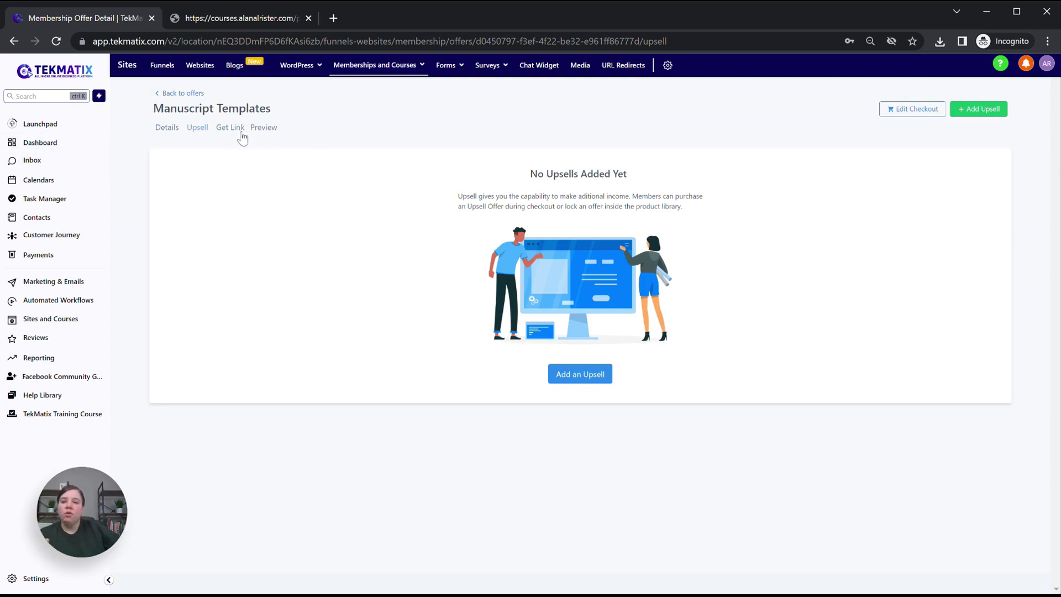
Open the checkout customization of the Manuscript Templates offer and disable the banner in its offer details.
click(166, 128)
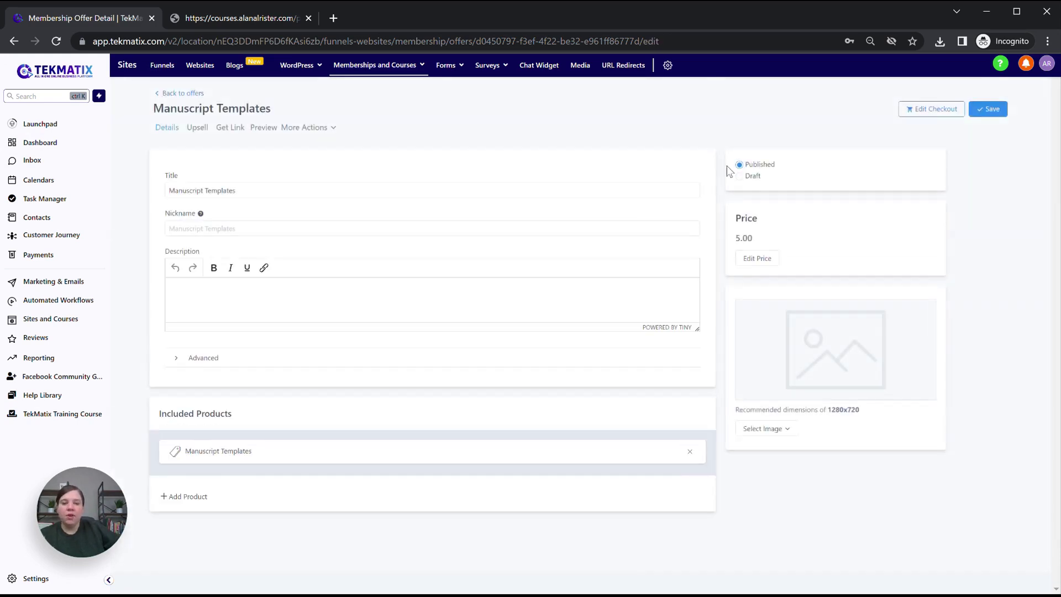
click(939, 111)
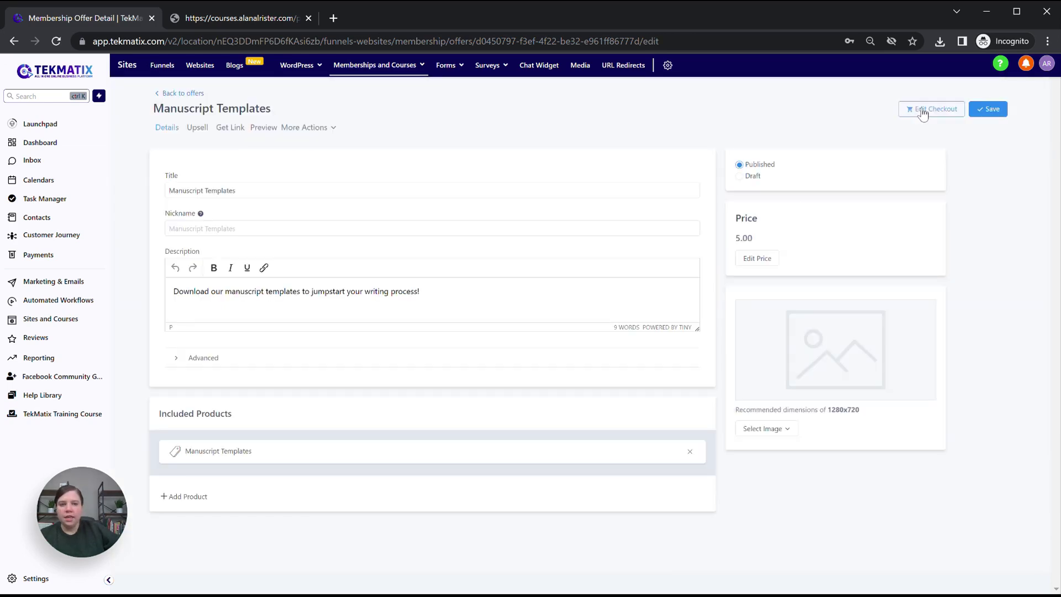
click(923, 109)
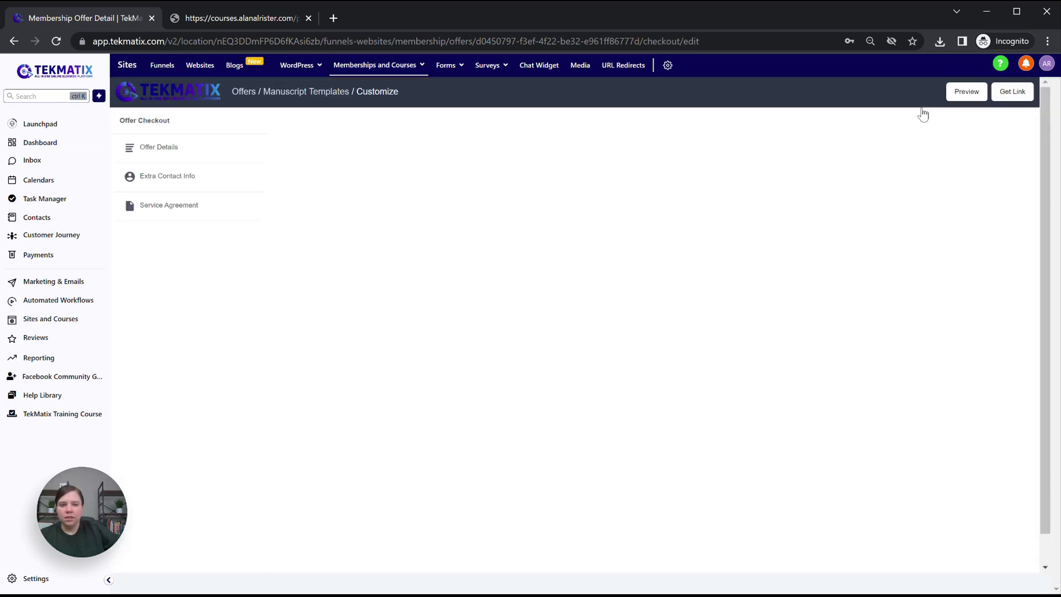
click(141, 147)
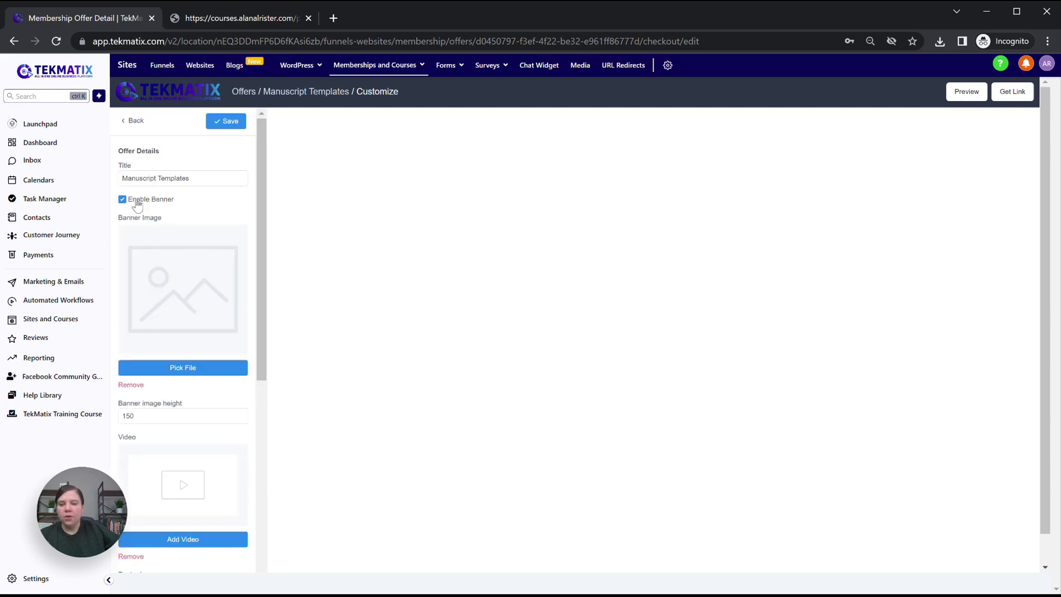
click(122, 199)
Enter the checkout copy "Get the manuscript templates to jumpstart your manuscript writing!" plus a numbered list of the journal article, supplementary information and cover letter templates.
scroll(200, 190, down, 1)
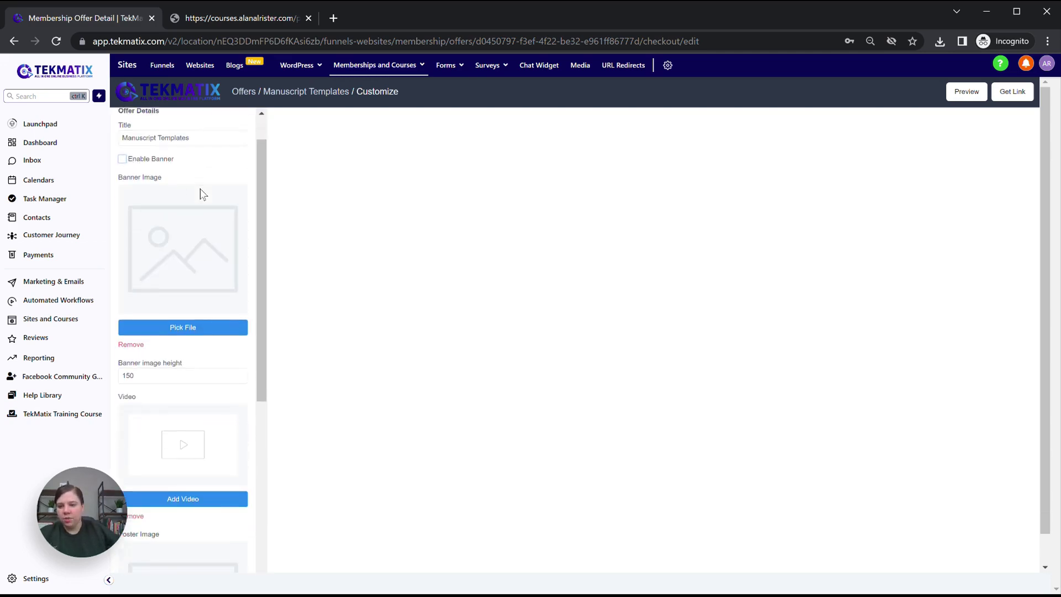
scroll(201, 189, down, 2)
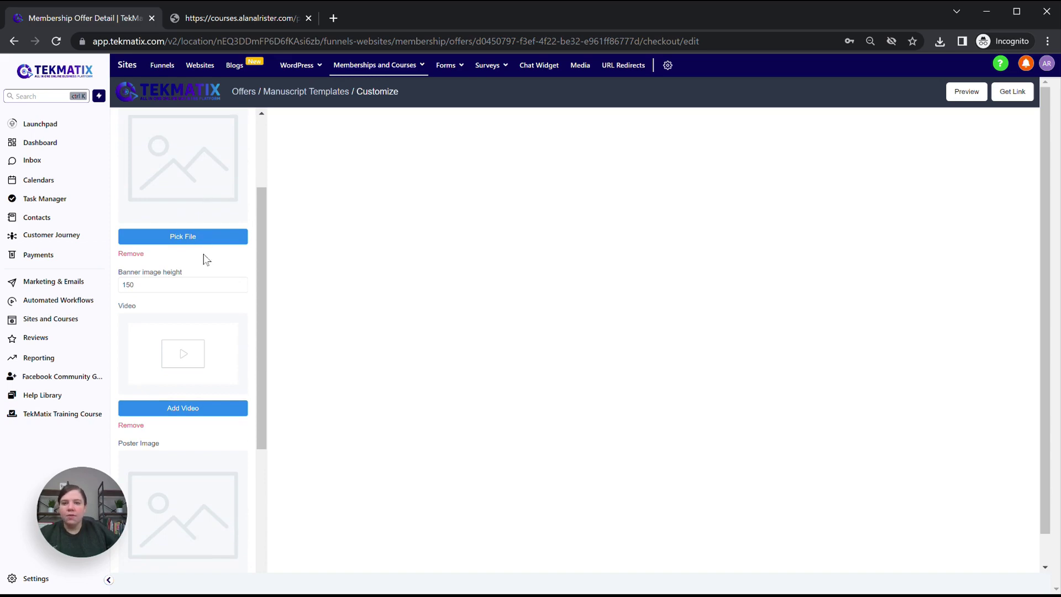
scroll(221, 320, down, 4)
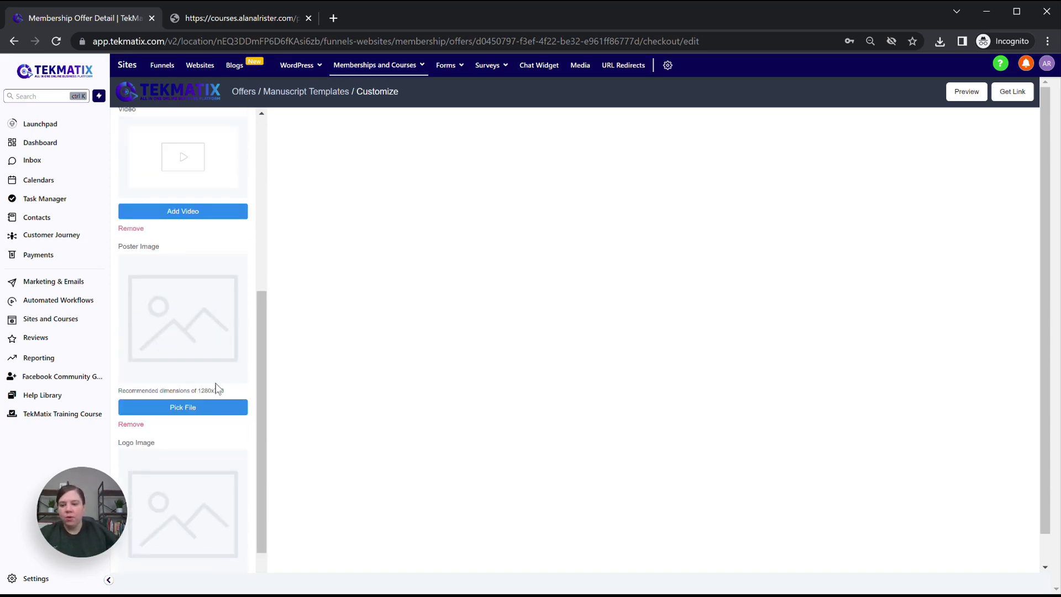
scroll(166, 312, down, 3)
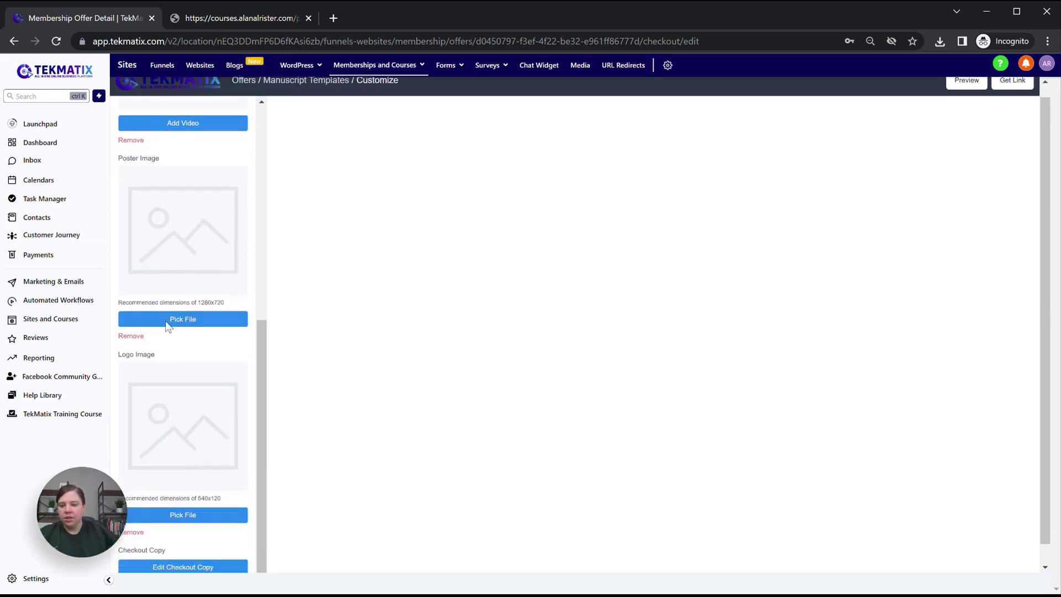
click(187, 549)
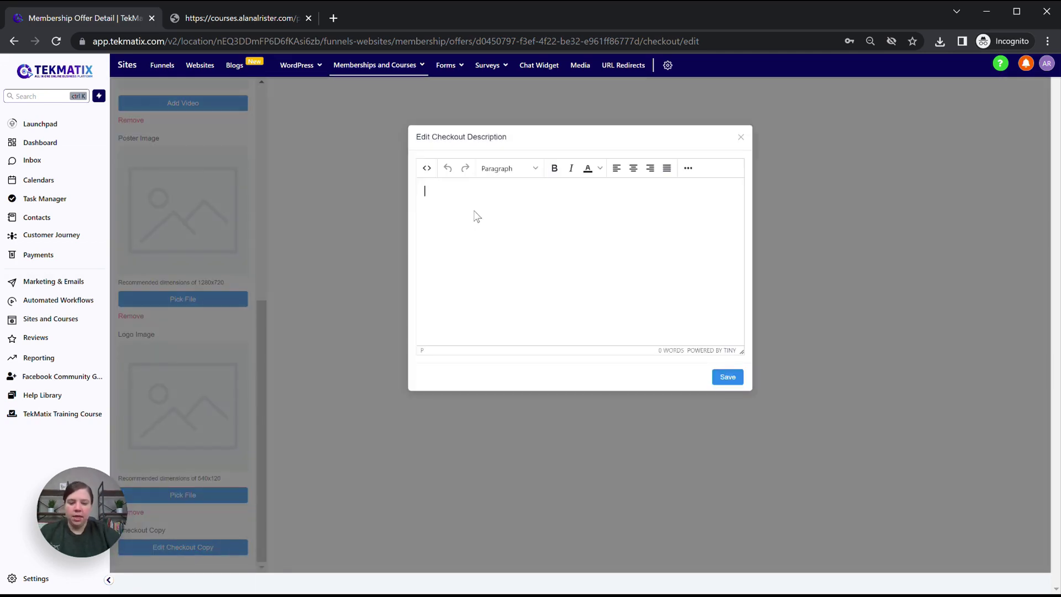
text(Get the)
key(ctrl+v)
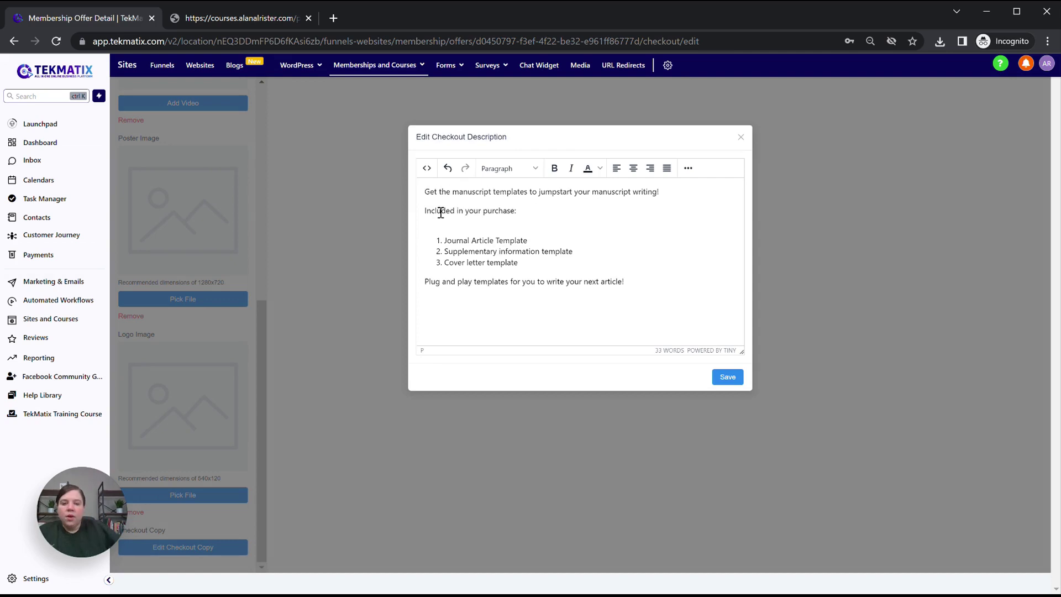
Format the opening line of the checkout description as Heading 1 and save the description.
drag(663, 198, 418, 200)
drag(695, 189, 427, 193)
click(518, 168)
click(514, 204)
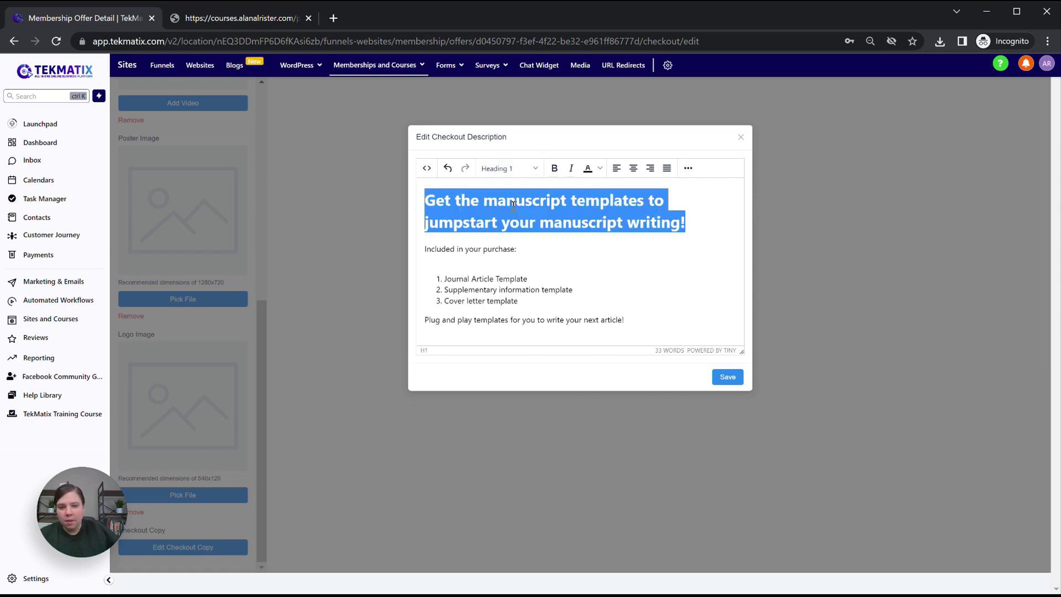
click(653, 238)
click(730, 381)
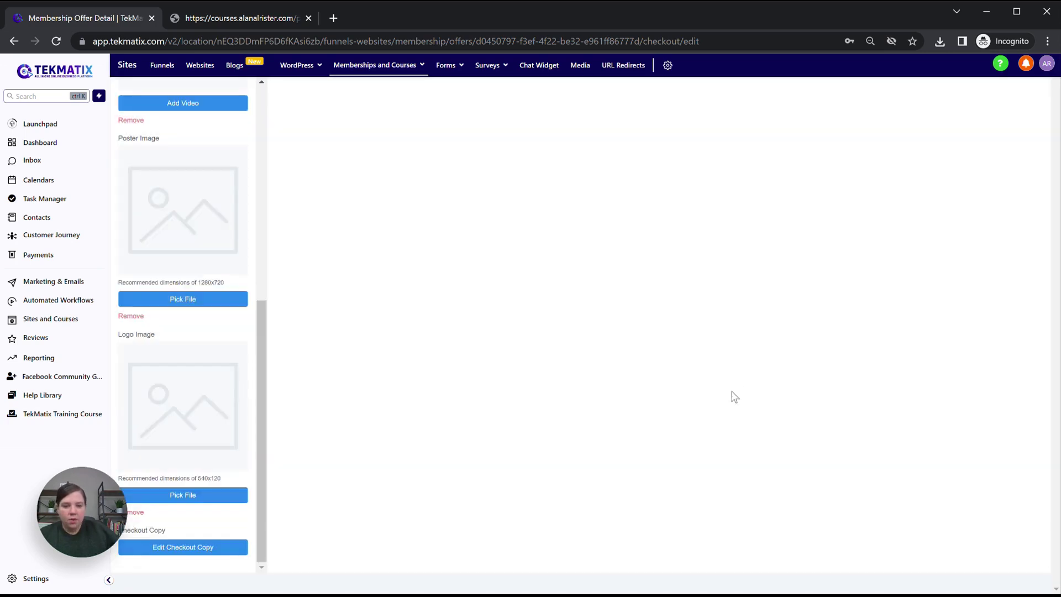
Save the checkout's offer details and preview the resulting checkout page, returning to the checkout customization.
scroll(242, 253, up, 7)
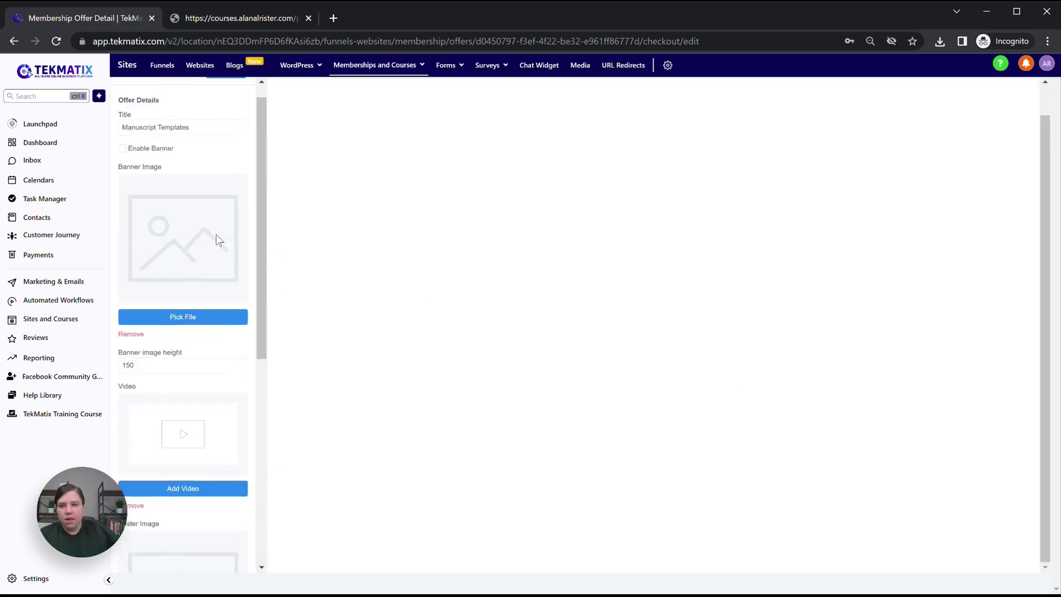
click(232, 91)
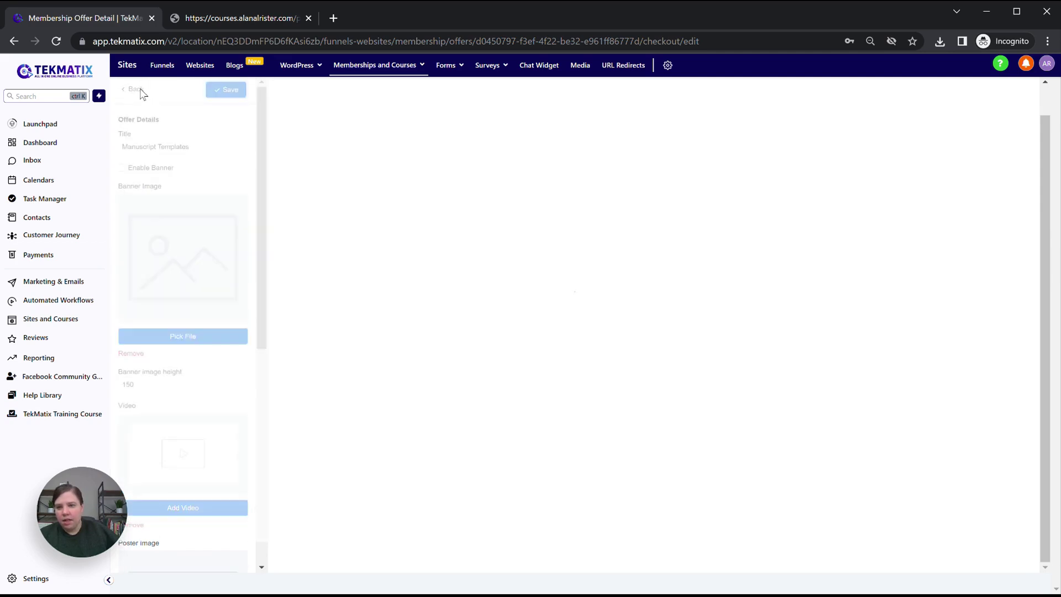
click(130, 90)
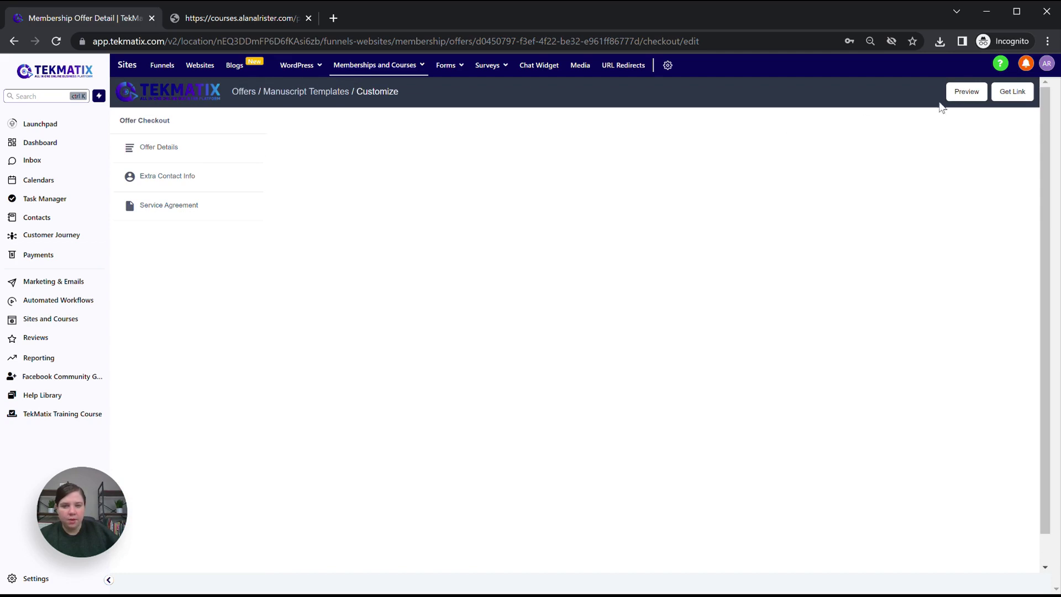
click(964, 93)
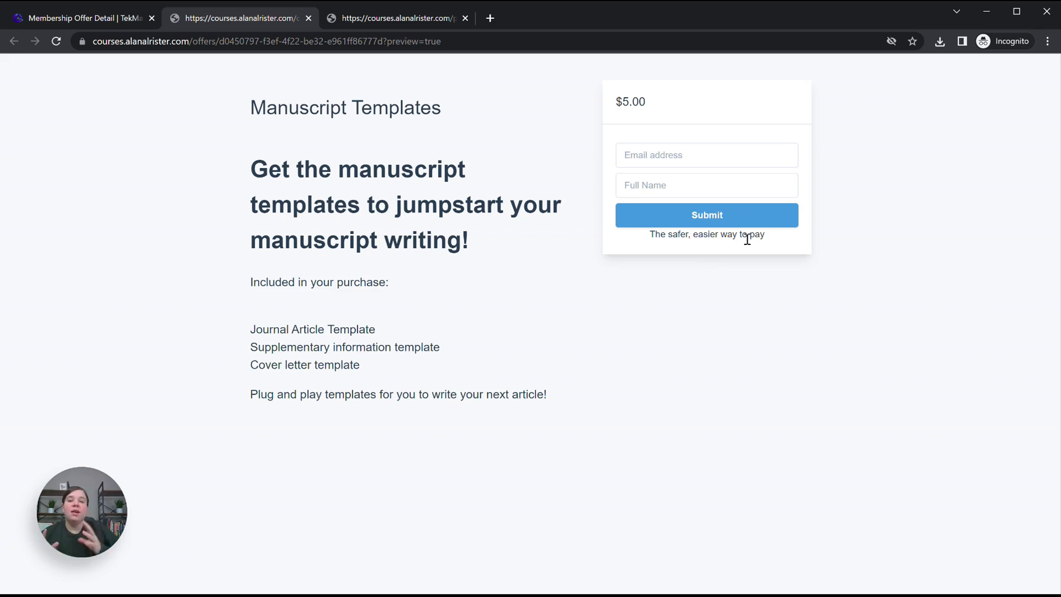
click(99, 19)
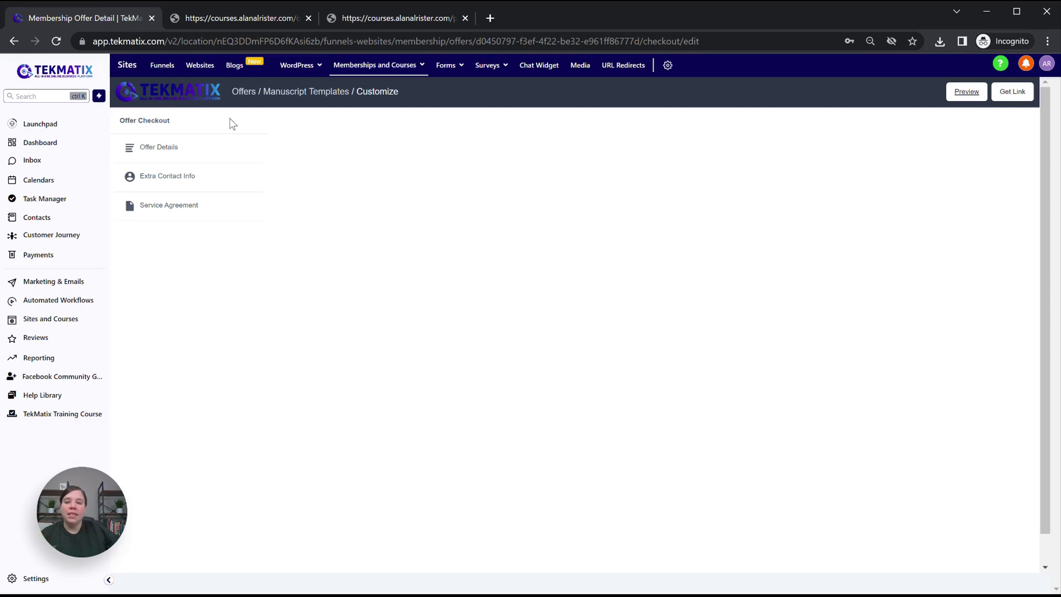
Return to the Manuscript Templates offer's details and copy its shareable link.
click(304, 93)
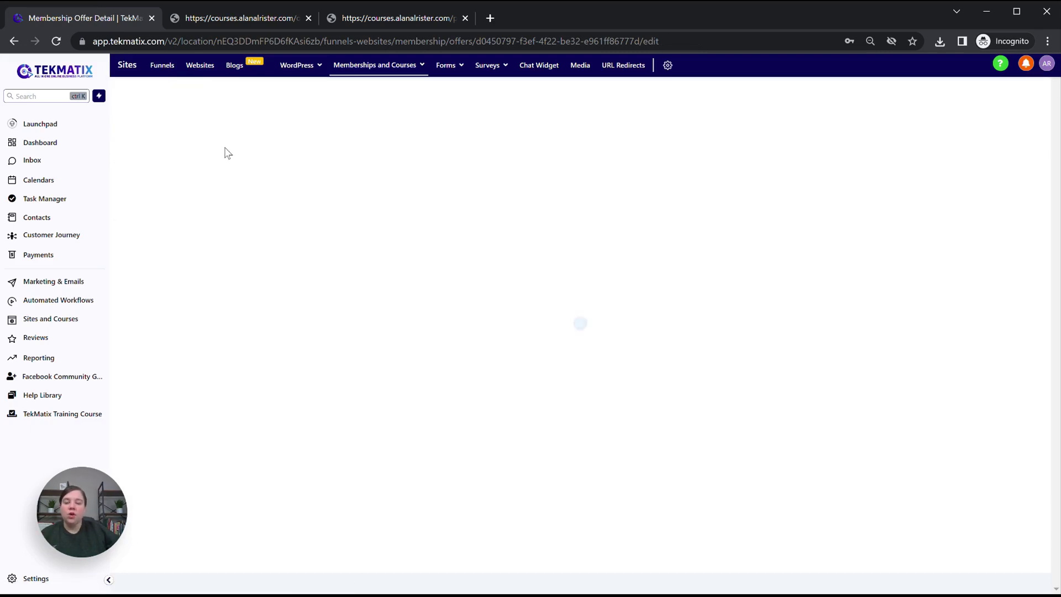
click(228, 127)
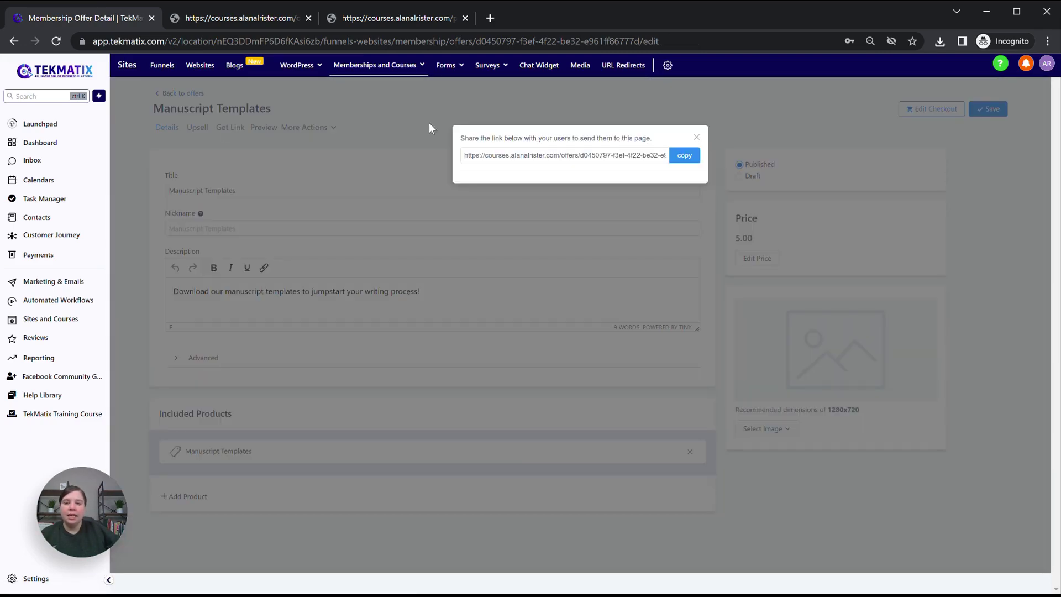
click(694, 155)
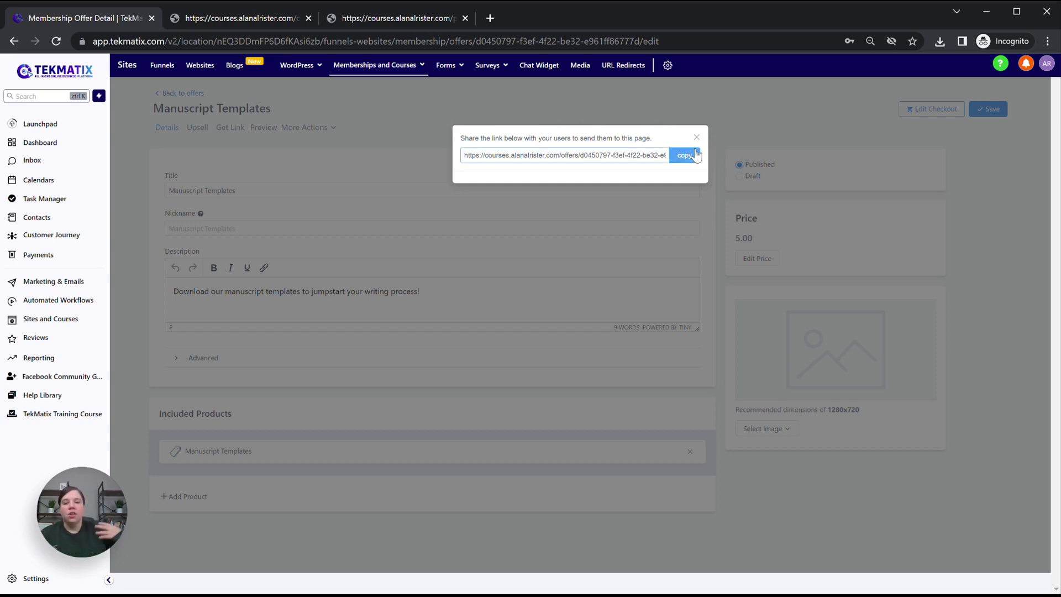
click(697, 137)
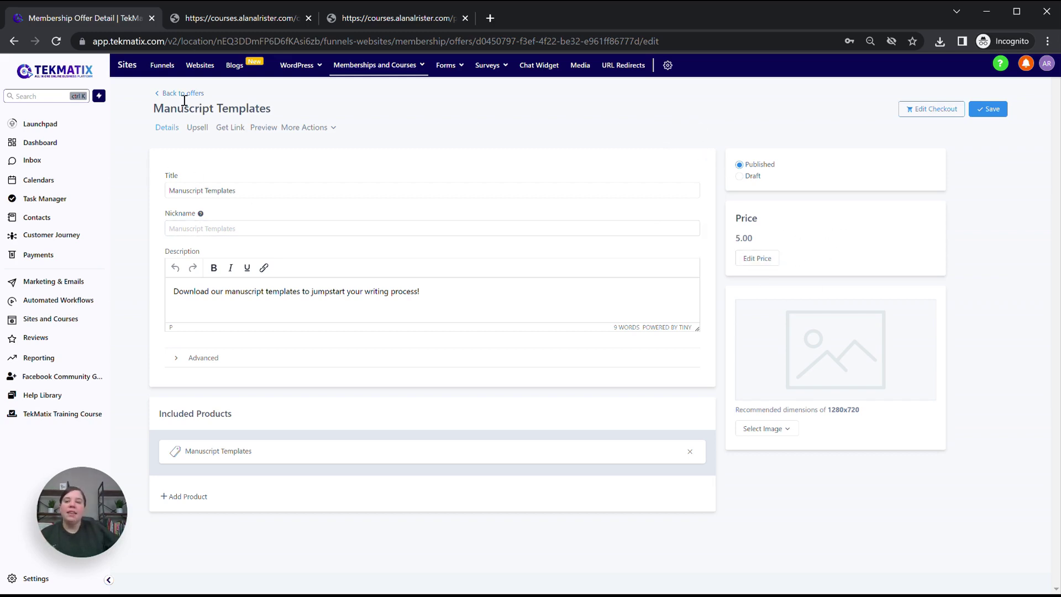
Review the open download lesson page and the checkout page preview, ending back on the offer's details.
click(385, 15)
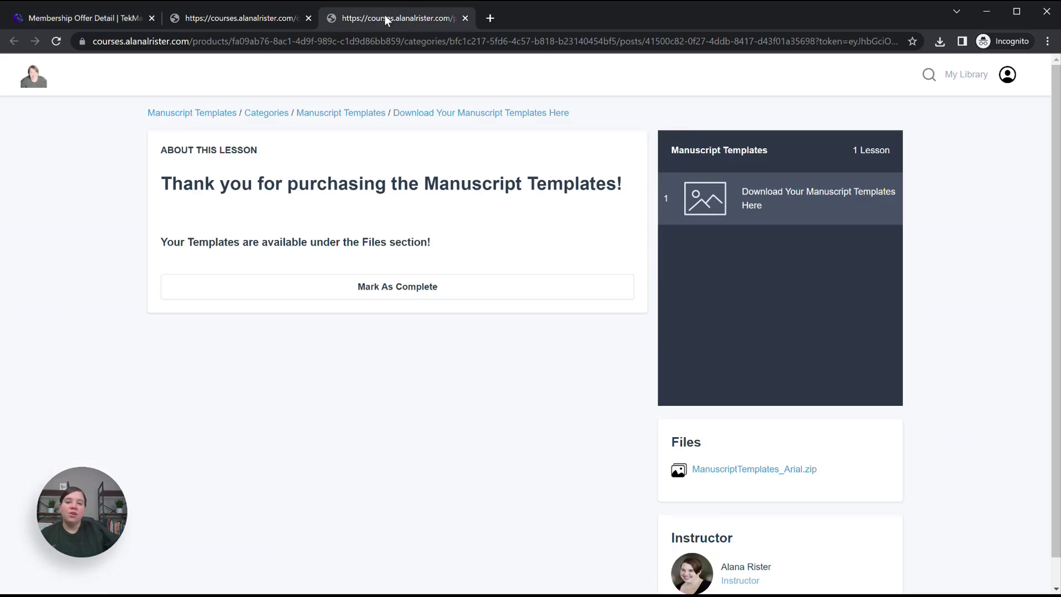
click(237, 20)
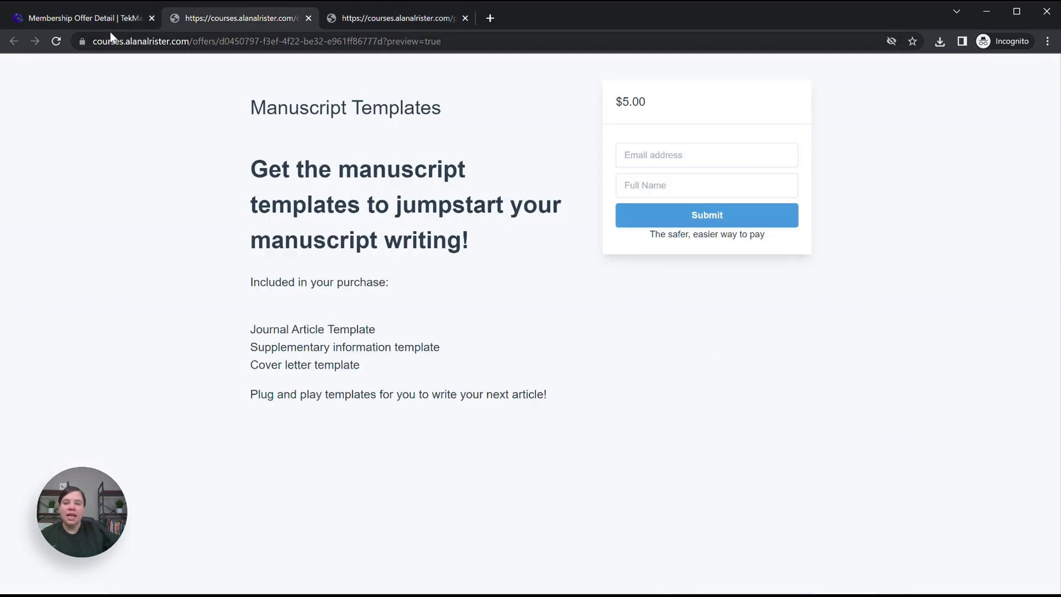
click(95, 15)
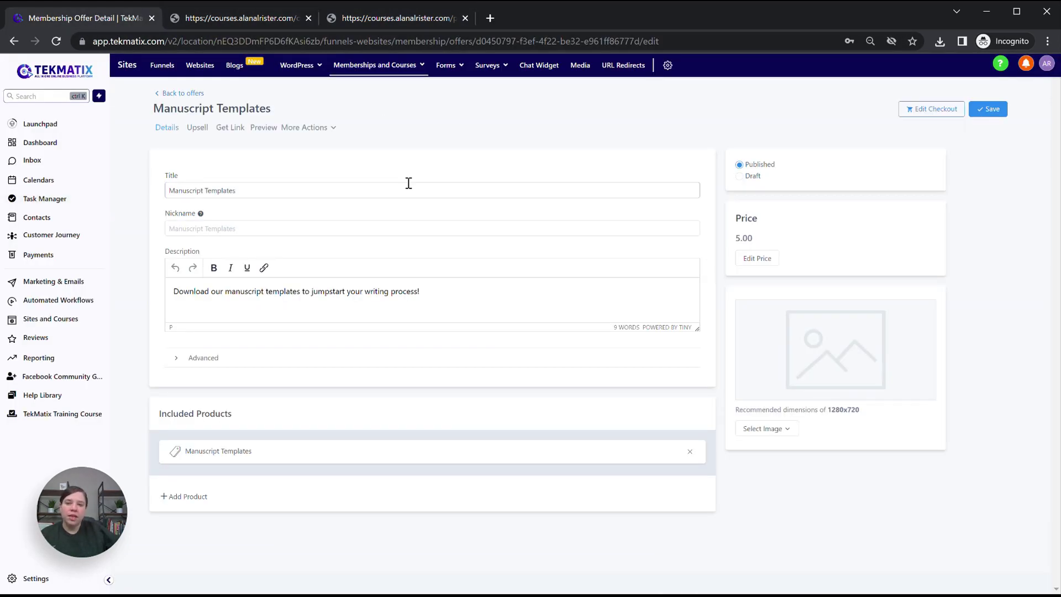